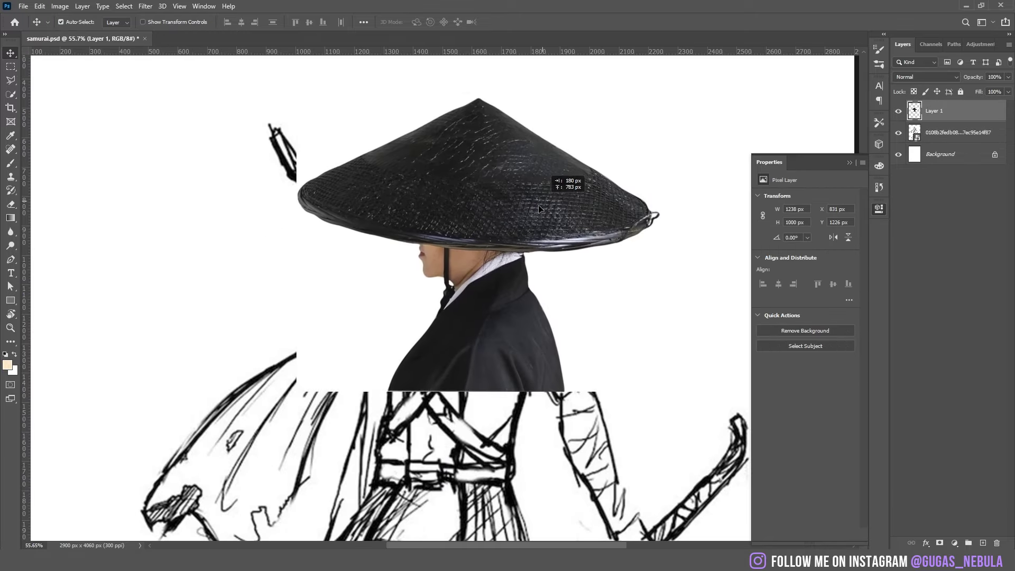
Step: Move the hat photo onto the sketch's head, stretch its top upward, and lay the leather belt across the torso
drag(540, 194, 523, 214)
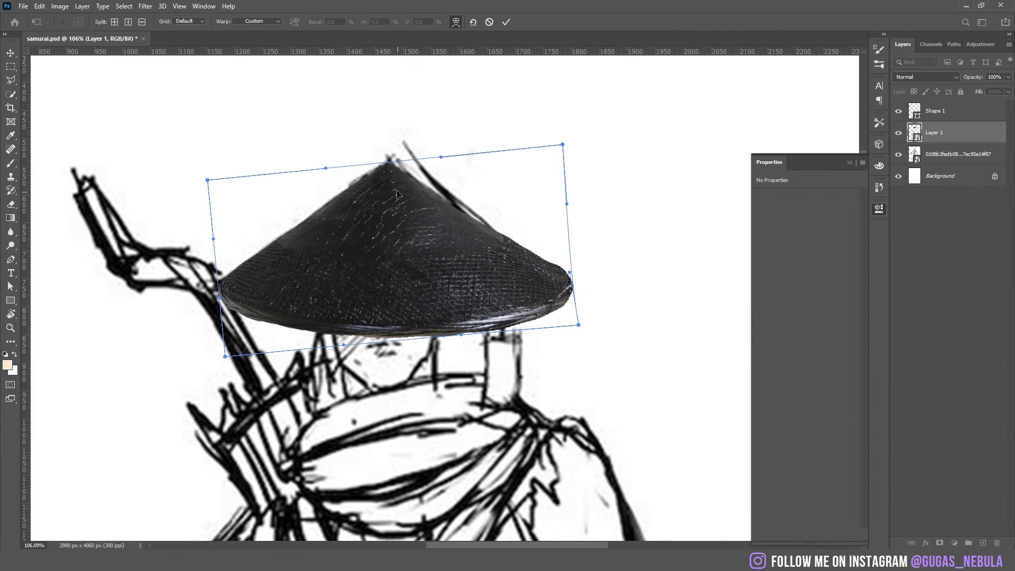
drag(398, 194, 392, 170)
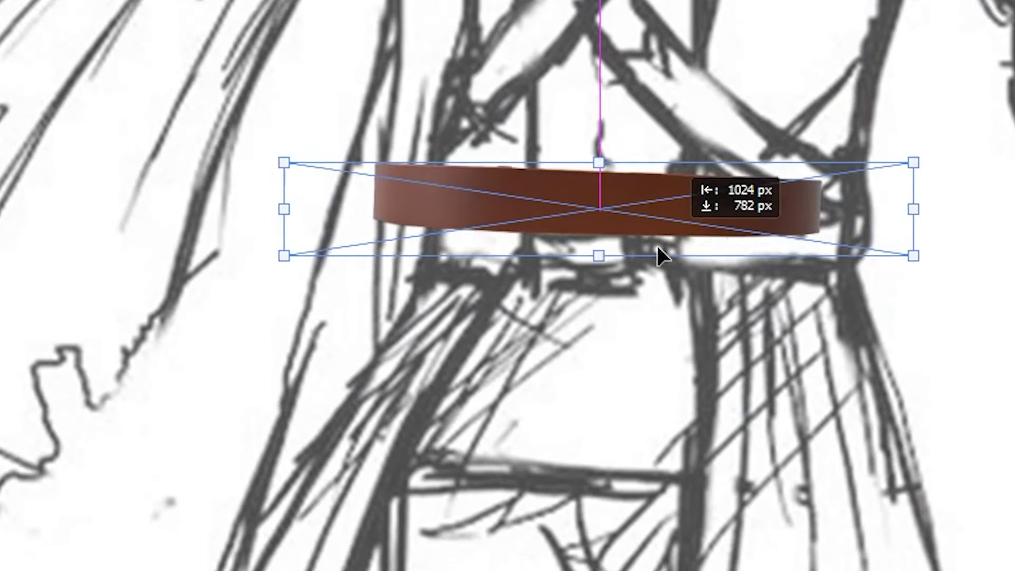
mouse_move(477, 376)
mouse_down()
mouse_move(490, 380)
mouse_move(475, 378)
mouse_up()
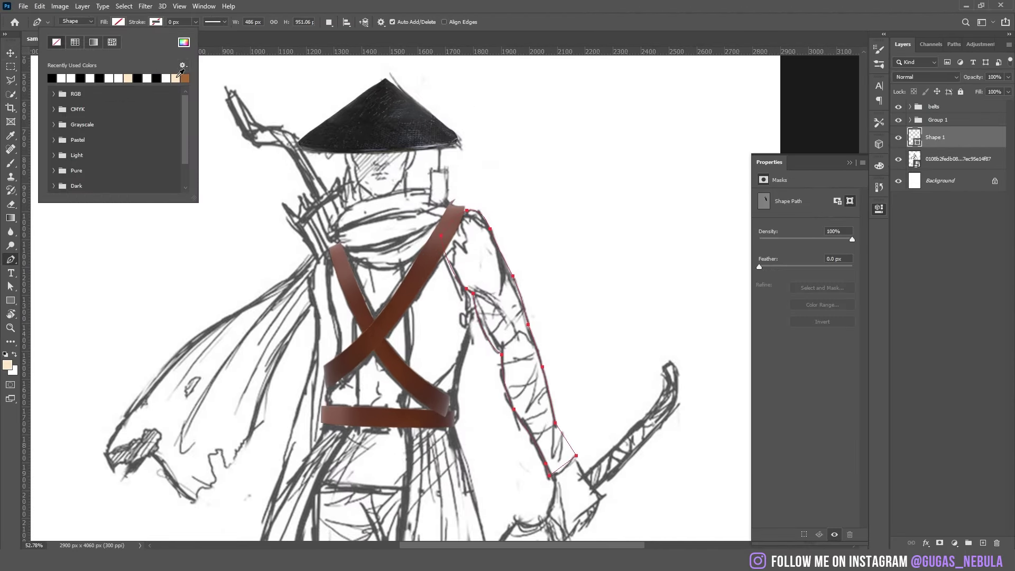
Step: Fill the arm shape with peach
click(177, 77)
key(v)
click(607, 256)
scroll(605, 264, down, 2)
scroll(585, 235, down, 3)
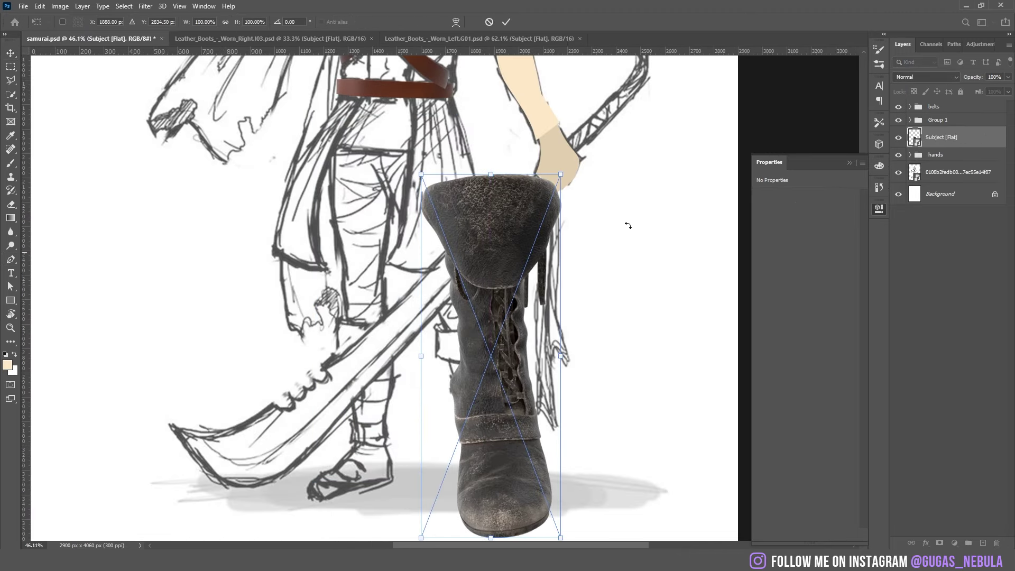
Step: Scale and rotate both boot images and move them onto the legs
drag(560, 174, 489, 363)
drag(465, 417, 540, 445)
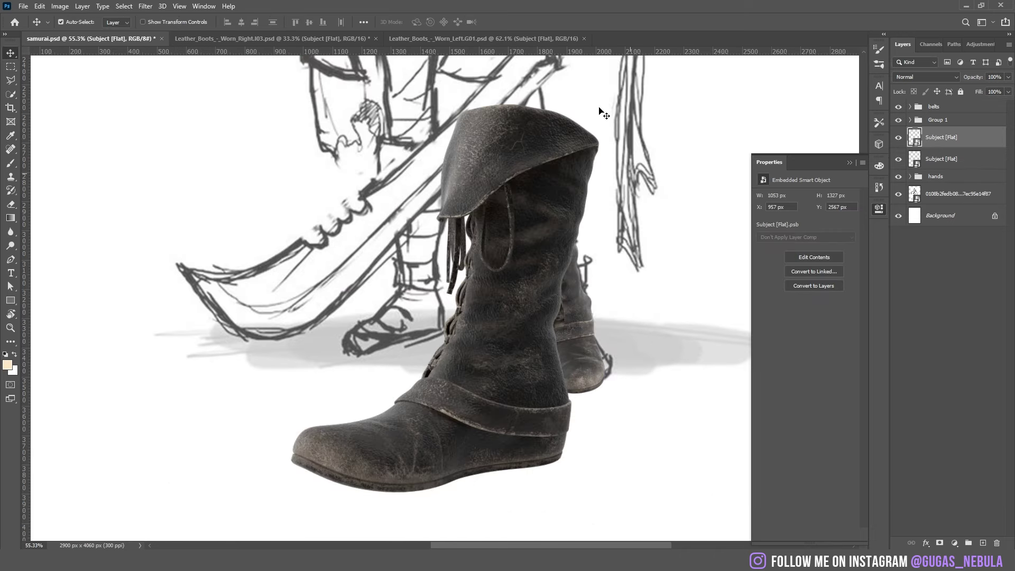
key(ctrl+t)
drag(600, 110, 381, 280)
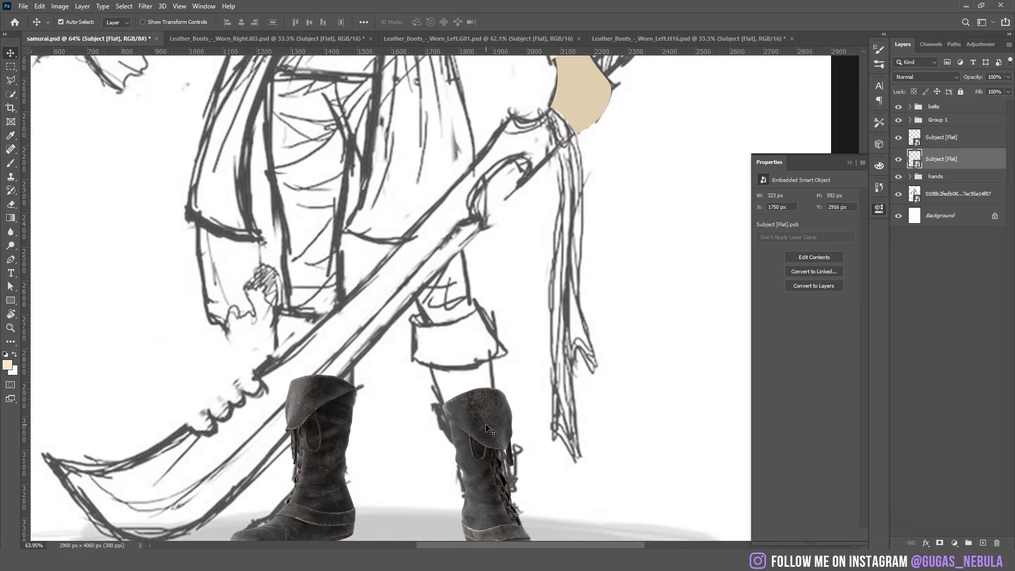
drag(482, 424, 481, 413)
mouse_move(489, 280)
mouse_down()
mouse_move(440, 147)
mouse_move(426, 149)
mouse_up()
Step: Rescale the boot upright, mask its lower back edge and warp it to follow the leg
key(ctrl+t)
drag(556, 87, 641, 79)
drag(465, 227, 504, 268)
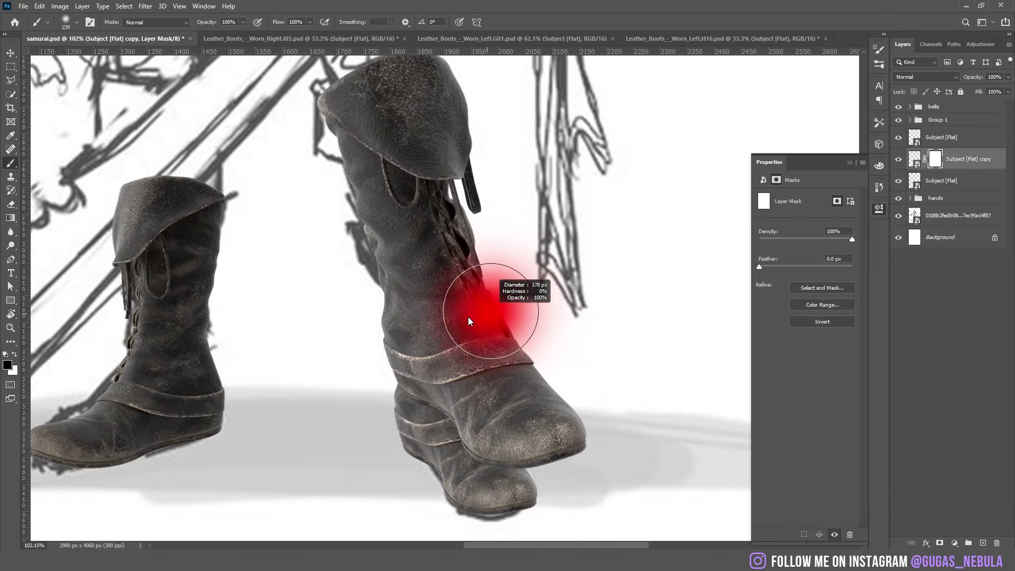
mouse_move(468, 316)
mouse_down()
mouse_move(456, 406)
mouse_move(441, 363)
mouse_move(579, 361)
mouse_move(580, 399)
mouse_up()
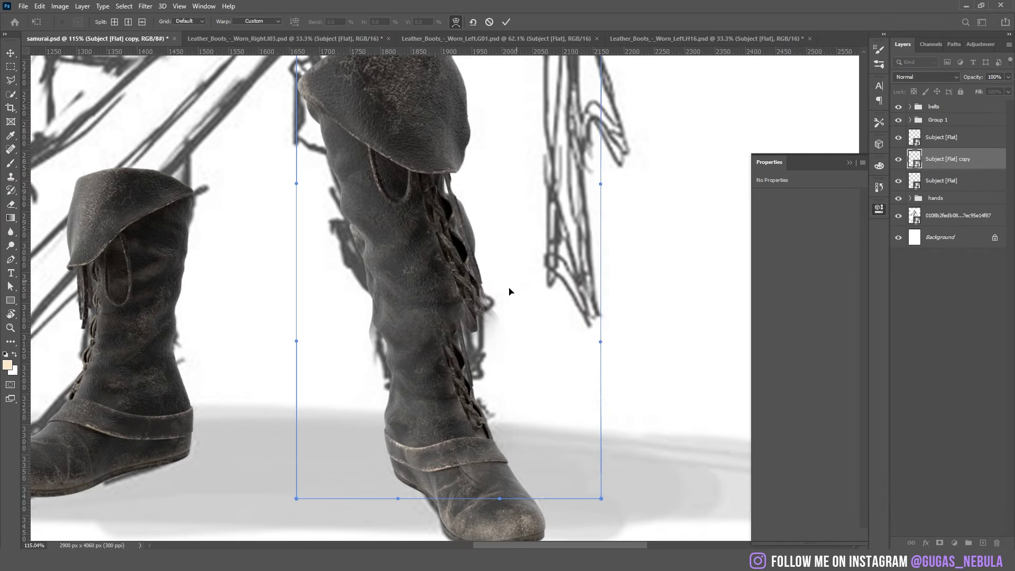
drag(510, 290, 506, 373)
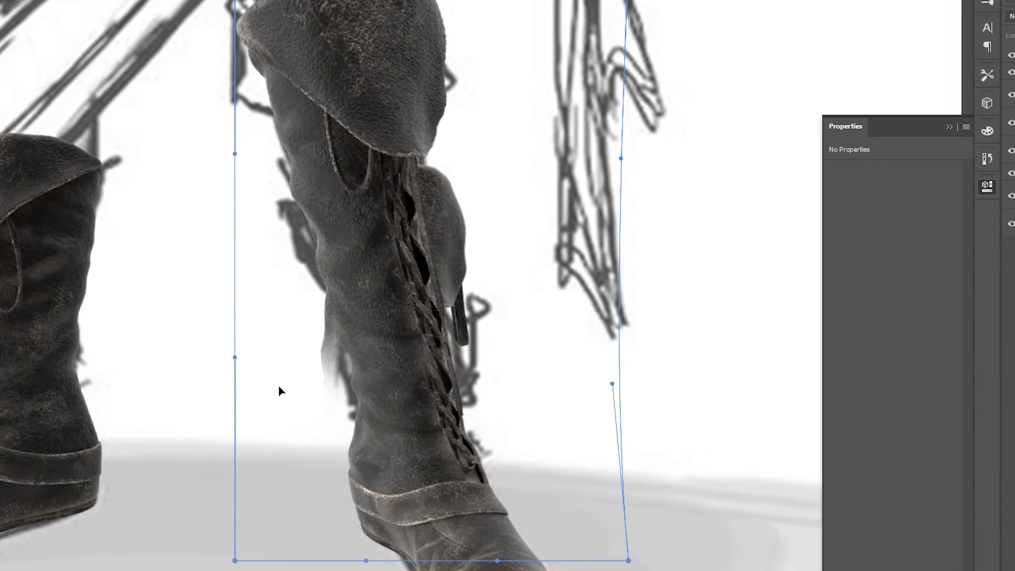
drag(291, 391, 309, 402)
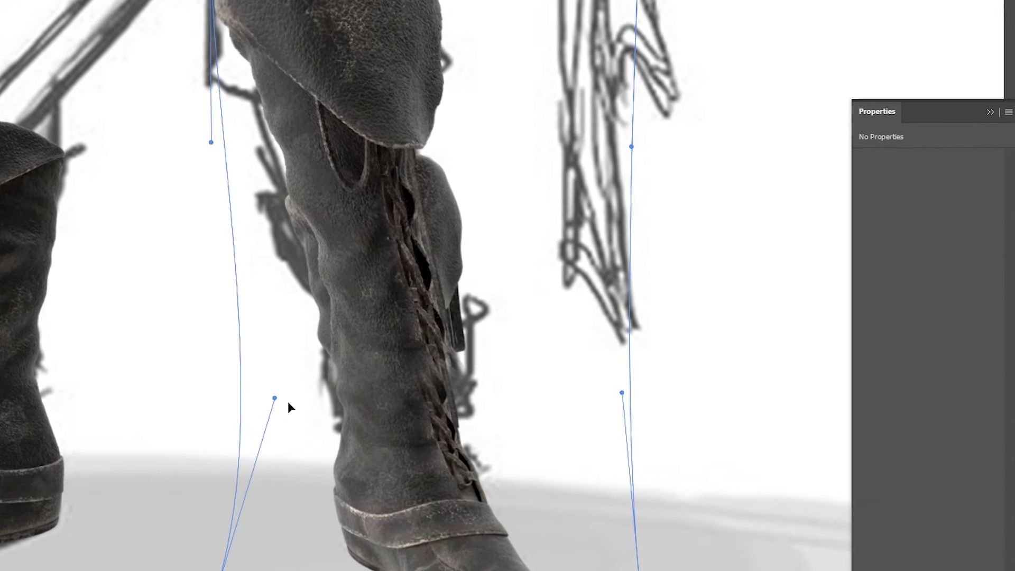
Step: Position the boot copy, distort its right side to fit the leg and mask more of its bottom
drag(369, 252, 373, 309)
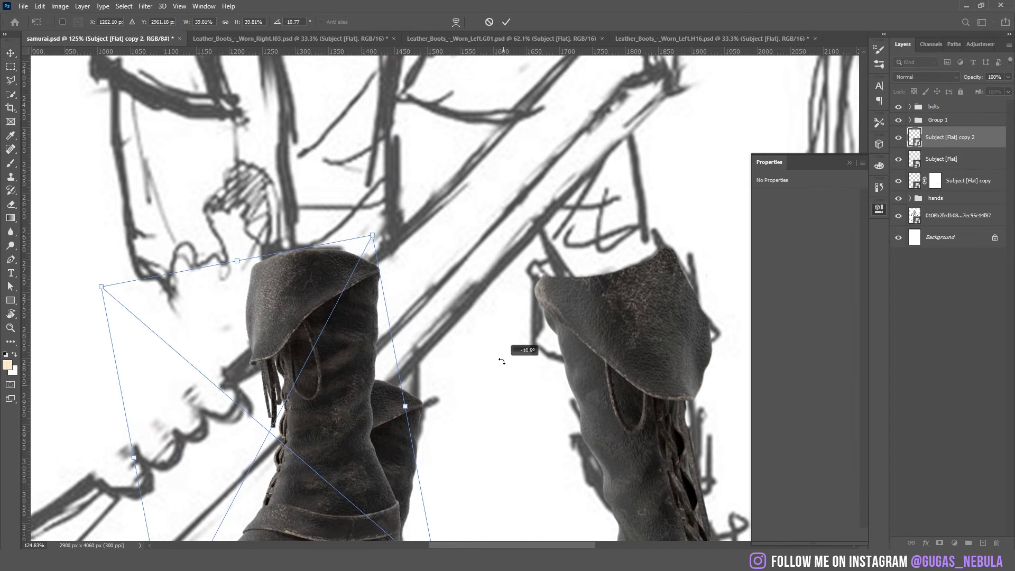
mouse_move(502, 351)
mouse_down()
mouse_move(400, 402)
mouse_move(455, 385)
mouse_up()
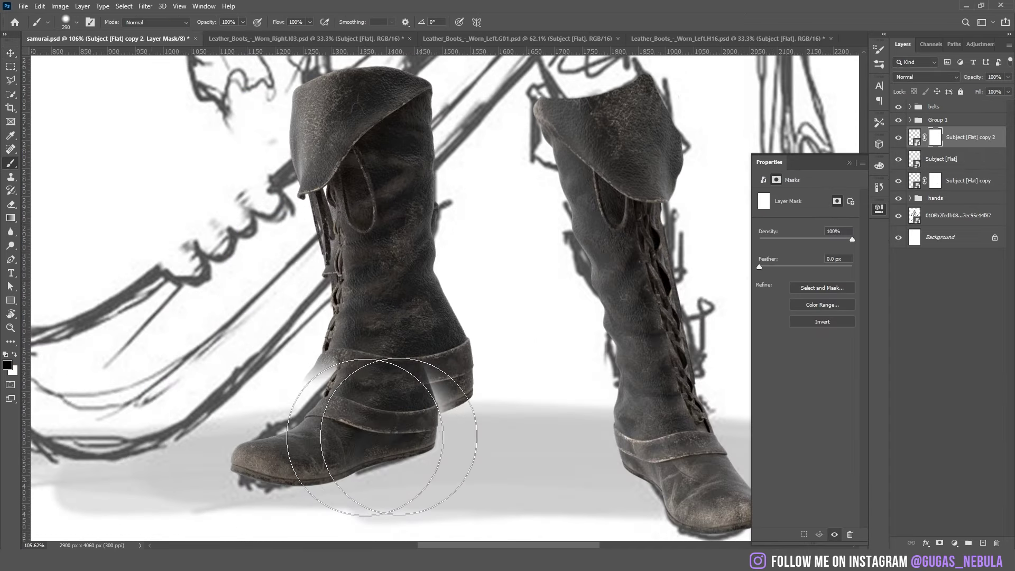
mouse_move(381, 437)
mouse_down()
mouse_move(420, 374)
mouse_move(340, 396)
mouse_up()
alt+scroll(340, 396, up, 3)
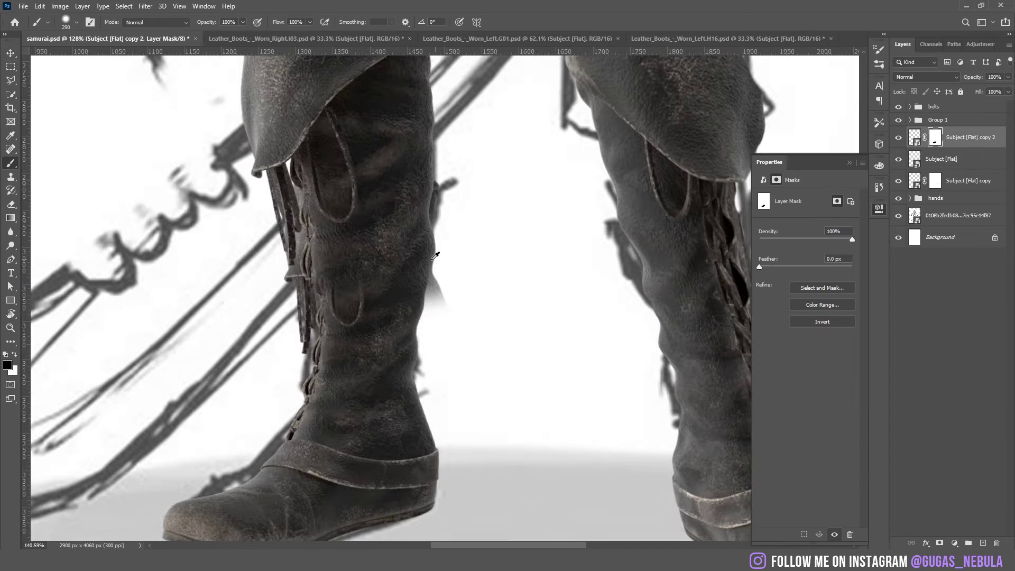
key(bracketleft)
key(bracketleft)
key(bracketleft)
key(bracketleft)
key(bracketleft)
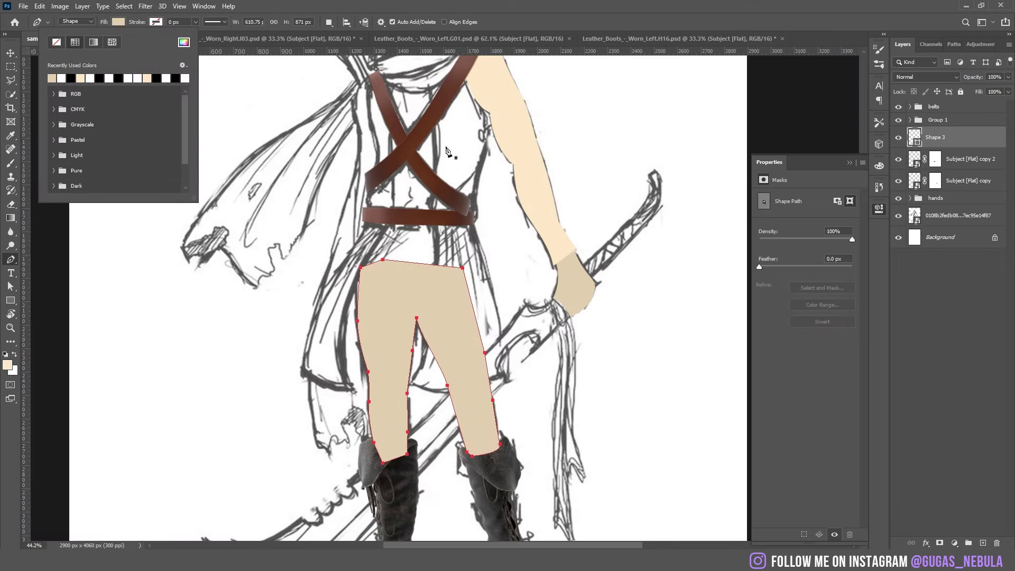
Step: Finish the curved bottom of the red tunic panel
key(Escape)
key(v)
scroll(458, 171, down, 4)
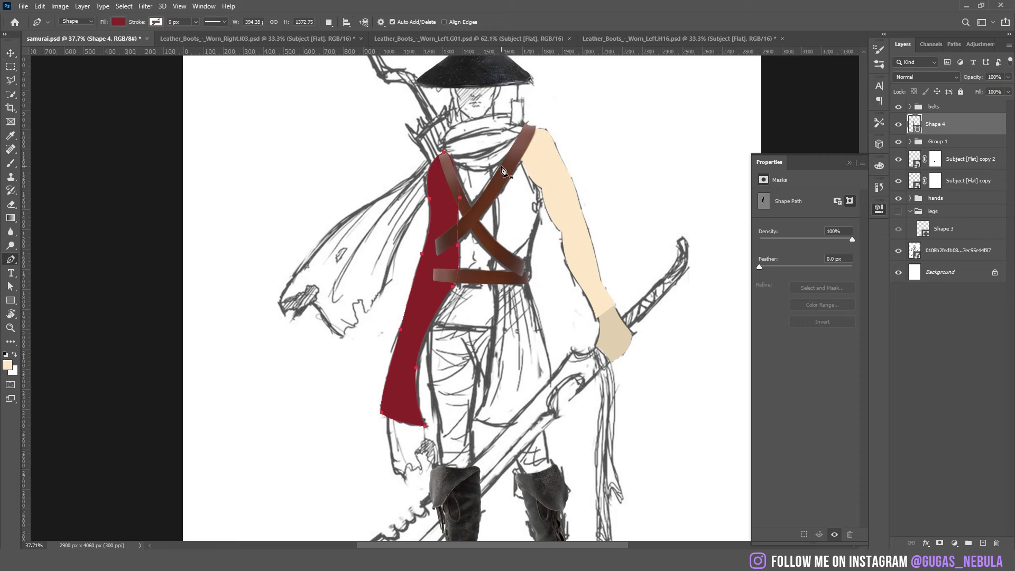
scroll(504, 170, up, 3)
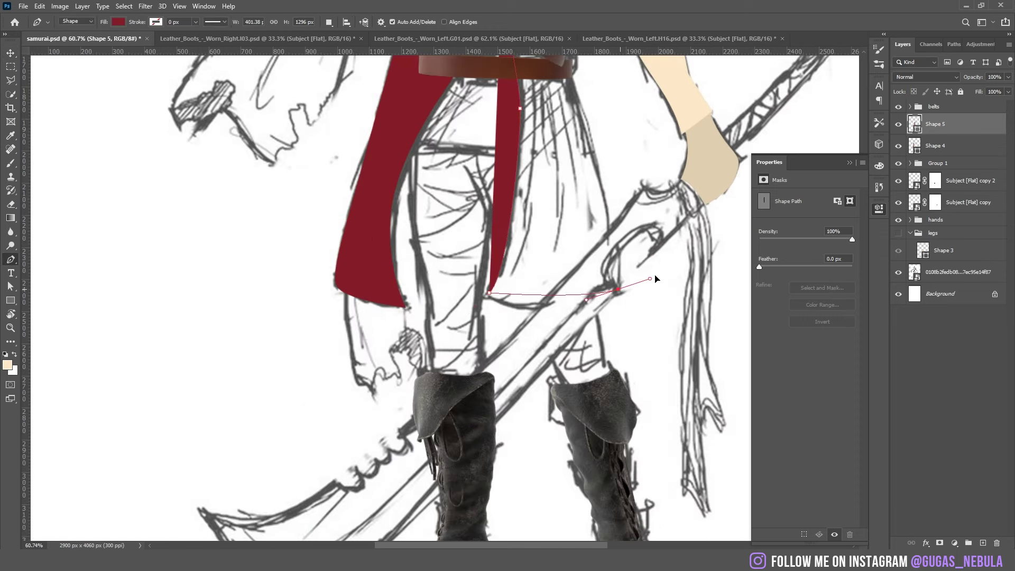
drag(717, 246, 717, 246)
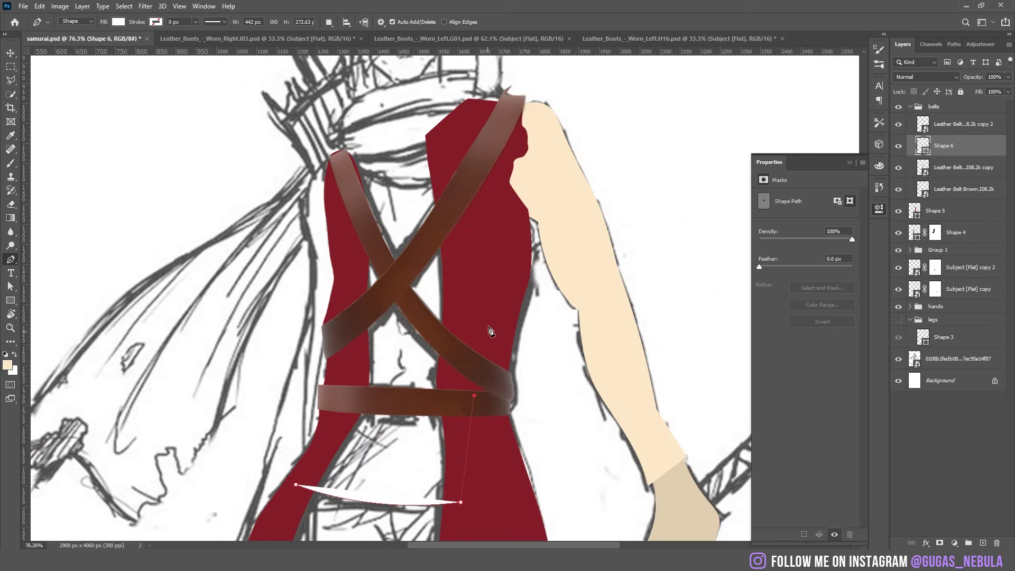
Step: Draw the inner tunic panel from under the belts down to the hem and fill it dark red #6b1d1d
click(486, 282)
click(468, 232)
click(450, 188)
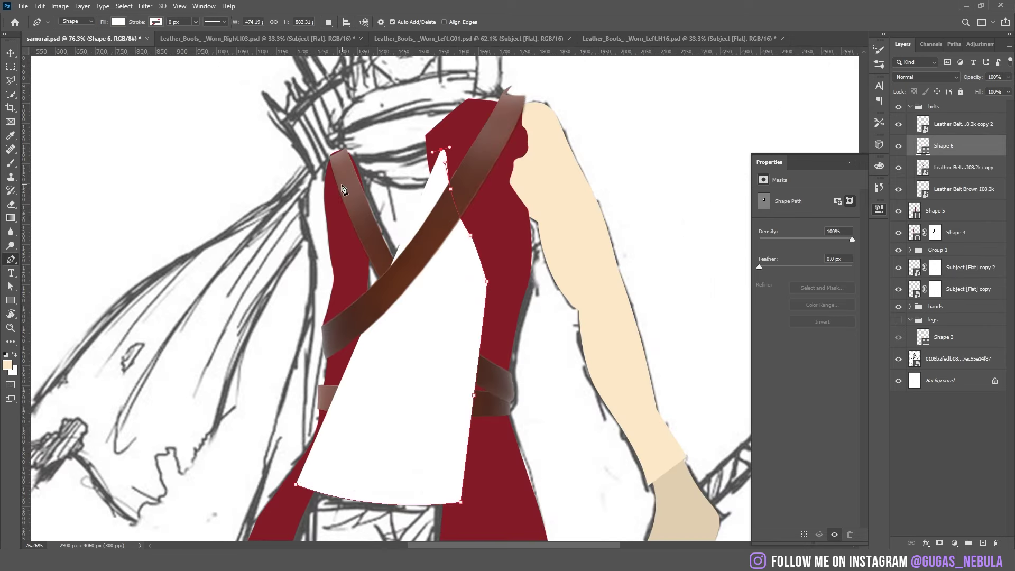
click(343, 368)
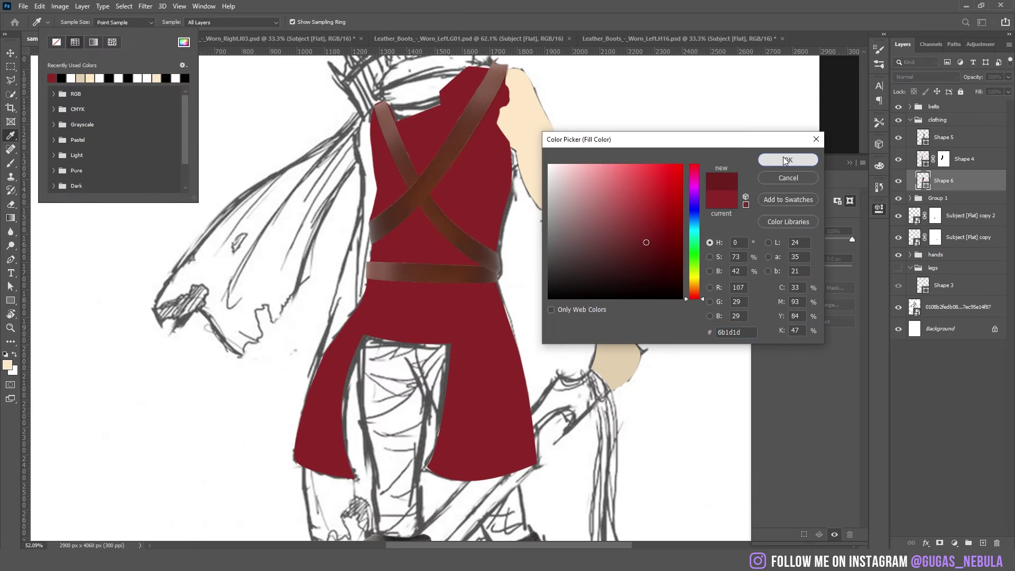
click(784, 159)
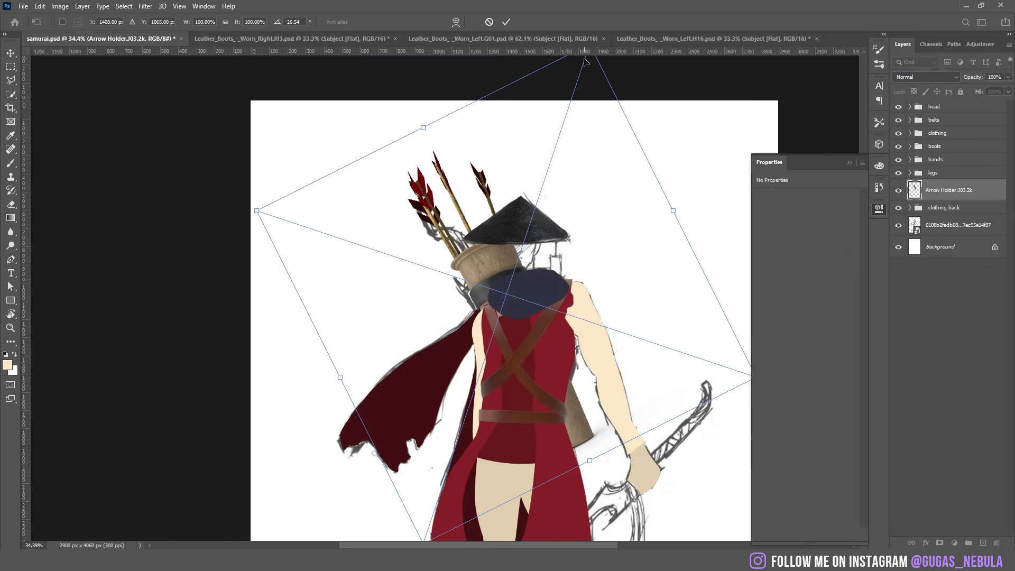
Step: Shrink the arrow quiver and move it up onto the samurai's back
scroll(581, 93, up, 1)
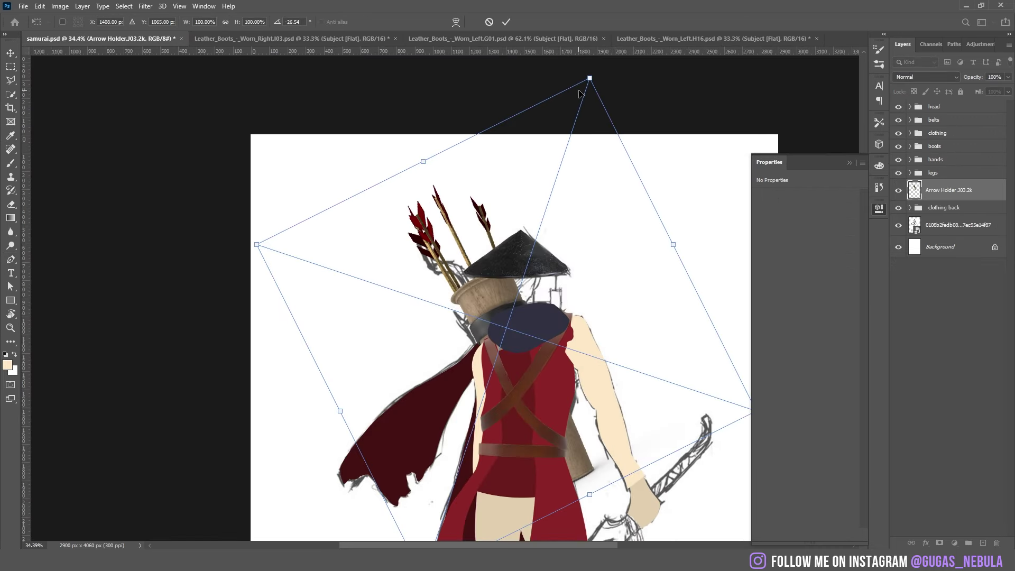
drag(589, 78, 531, 254)
mouse_move(539, 370)
mouse_down()
mouse_move(555, 290)
mouse_move(535, 287)
mouse_up()
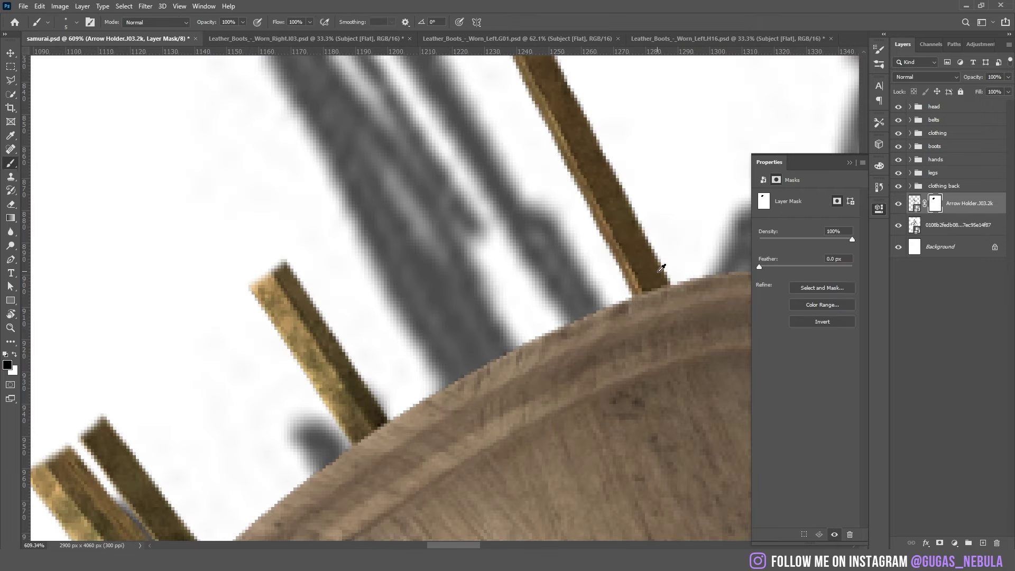
Step: Rotate the recurve bow diagonally behind the back
scroll(624, 277, down, 6)
scroll(588, 245, left, 7)
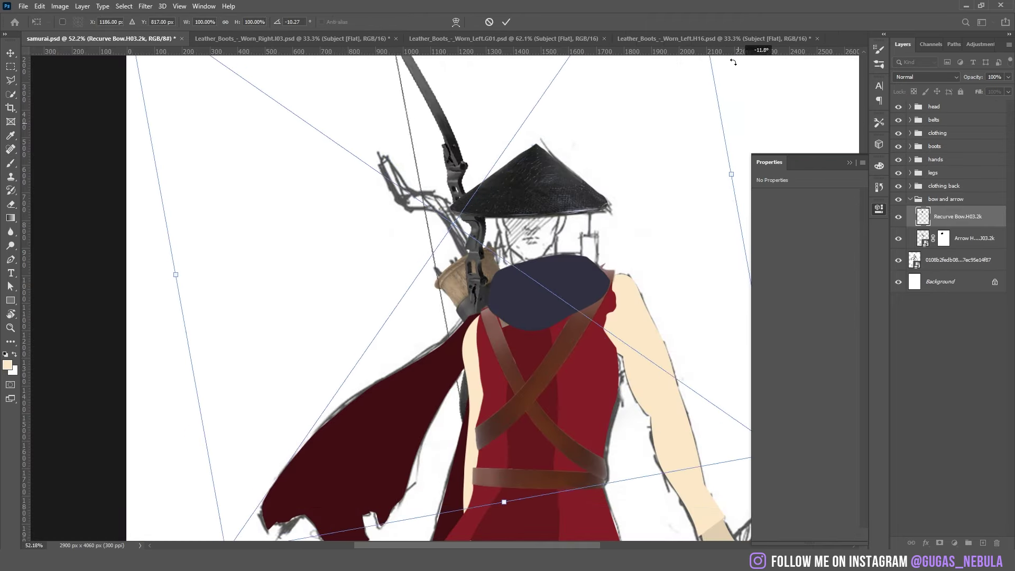
drag(613, 84, 668, 147)
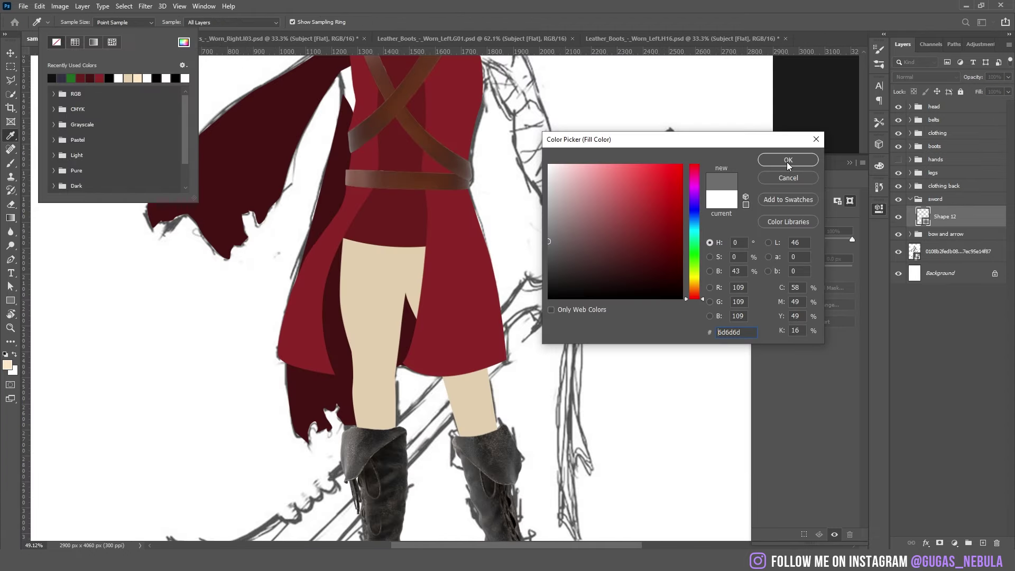
Step: Fill the sword shape grey #6d6d6d, then rotate the katana and move it into the hand
click(787, 160)
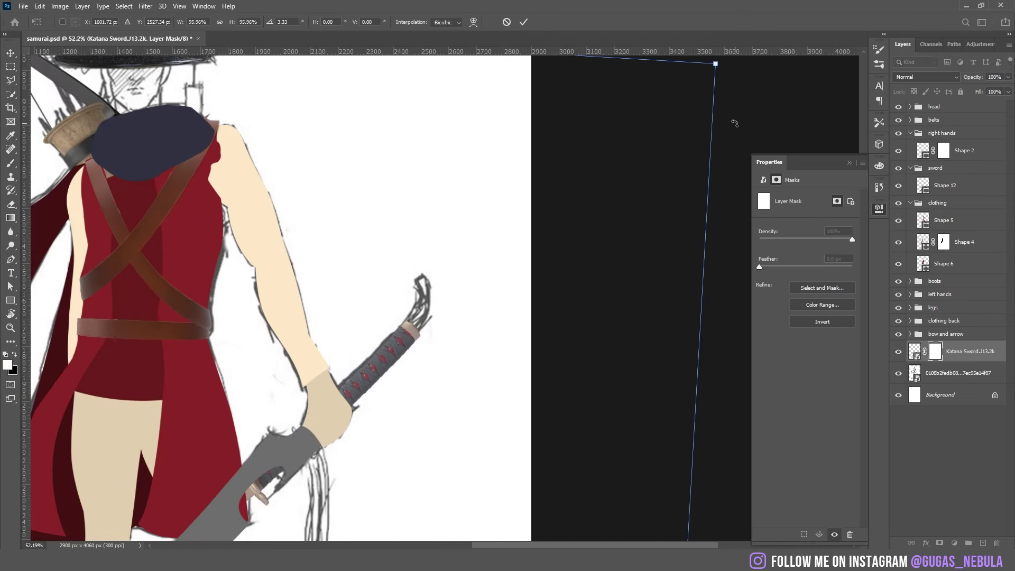
drag(739, 121, 747, 144)
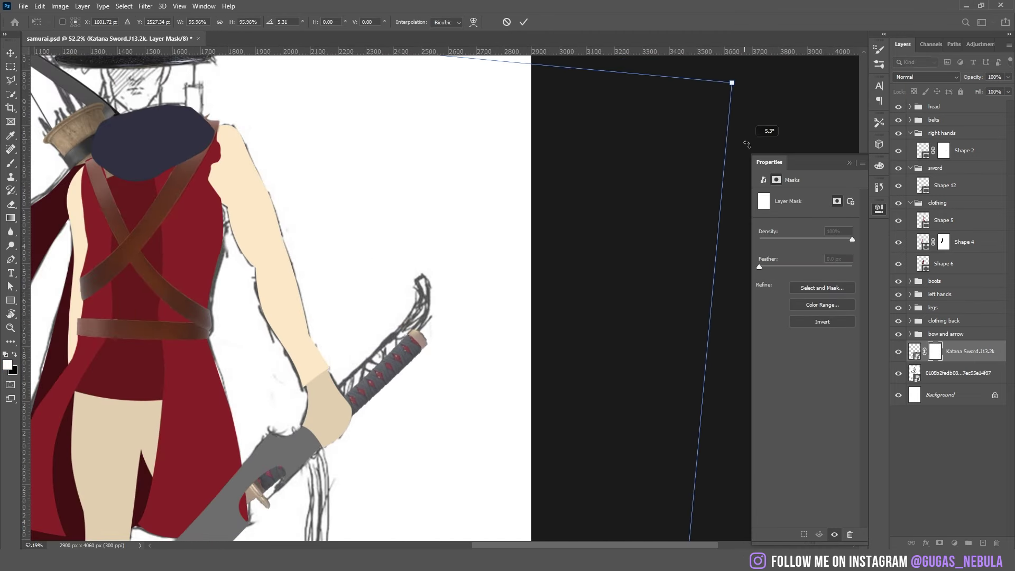
drag(464, 347, 458, 335)
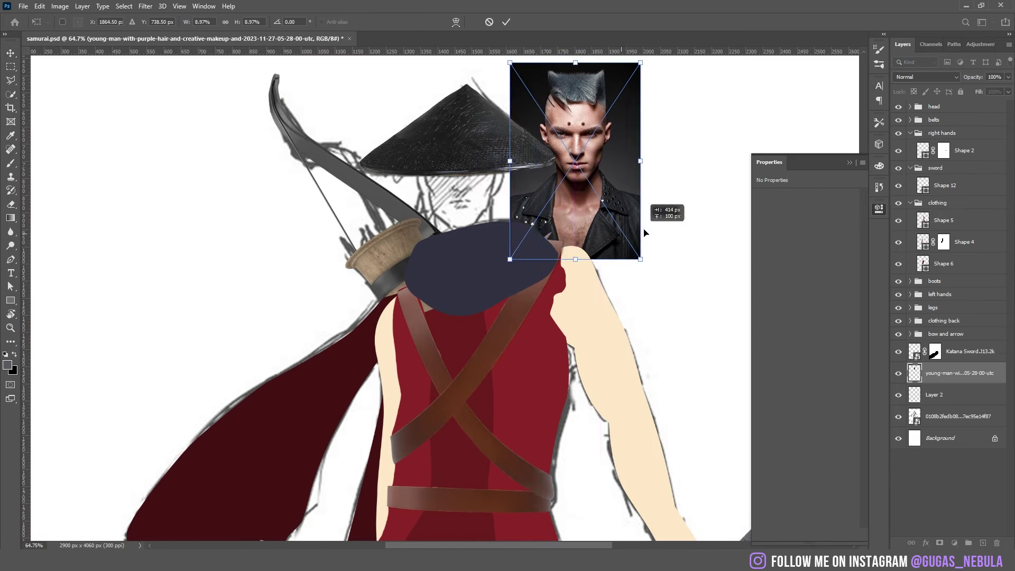
Step: Scale and position the face photo under the hat
drag(640, 233, 515, 277)
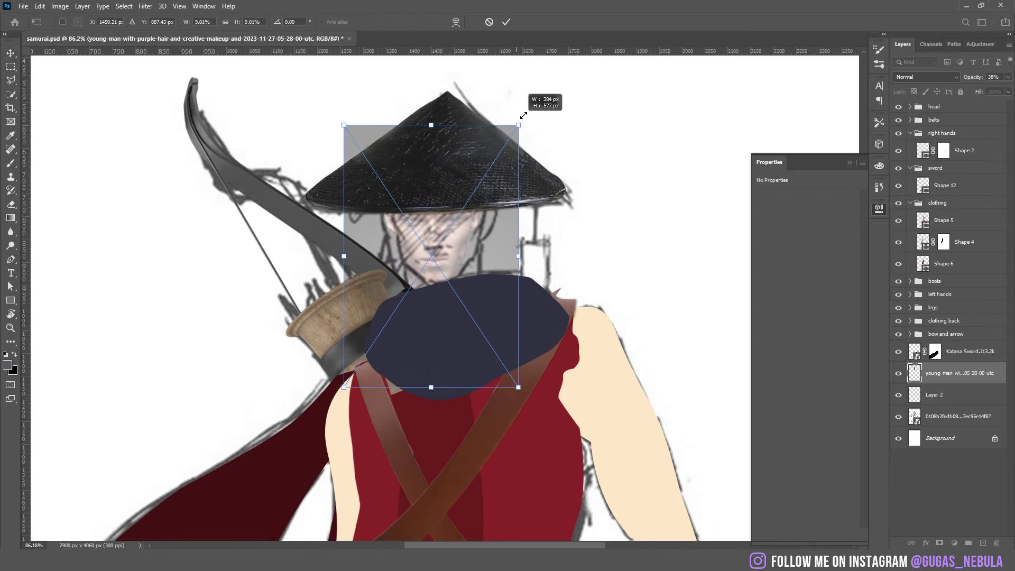
drag(551, 102, 524, 113)
drag(481, 258, 485, 249)
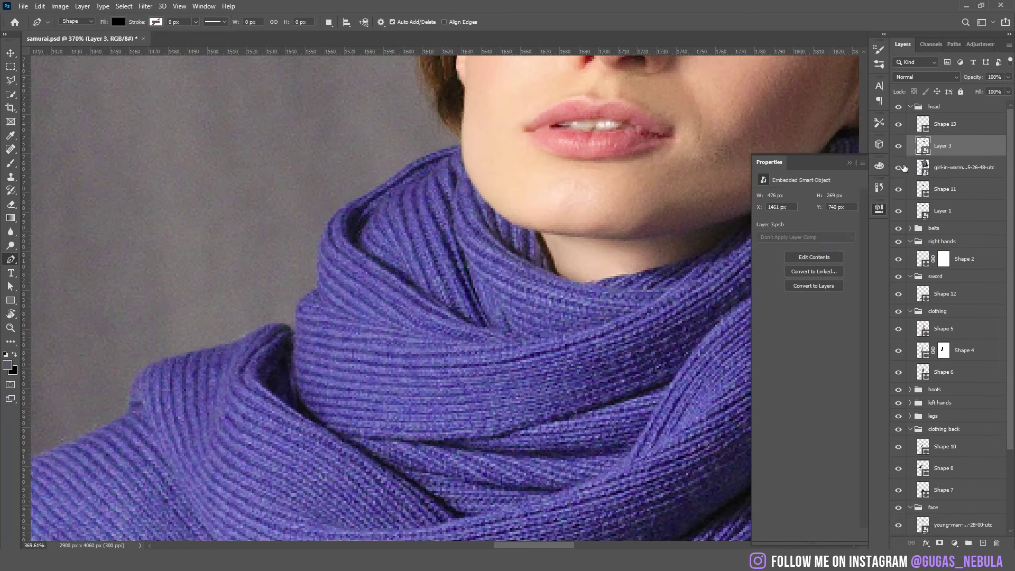
Step: Move the scarf onto the neck, desaturate it to grey-blue and clip a Levels adjustment to the head layers
click(946, 167)
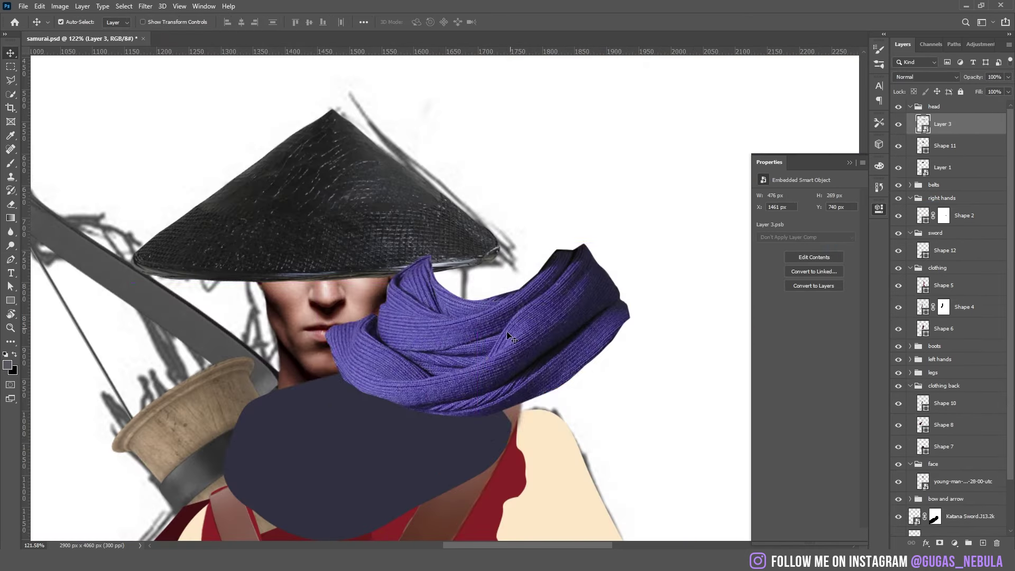
drag(460, 349, 358, 437)
key(ctrl+t)
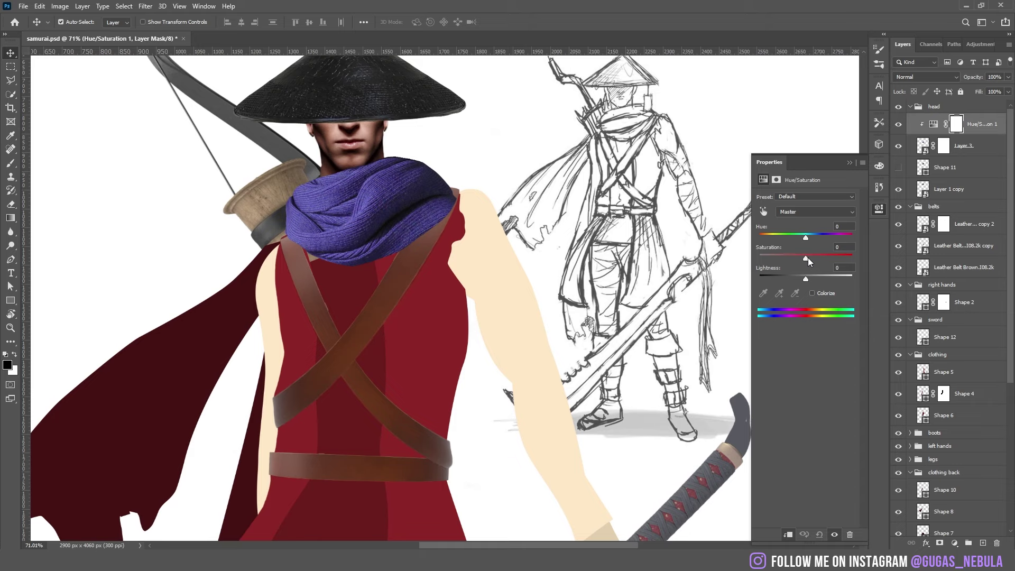
drag(807, 258, 767, 269)
mouse_move(813, 274)
mouse_down()
mouse_move(803, 277)
mouse_move(828, 284)
mouse_up()
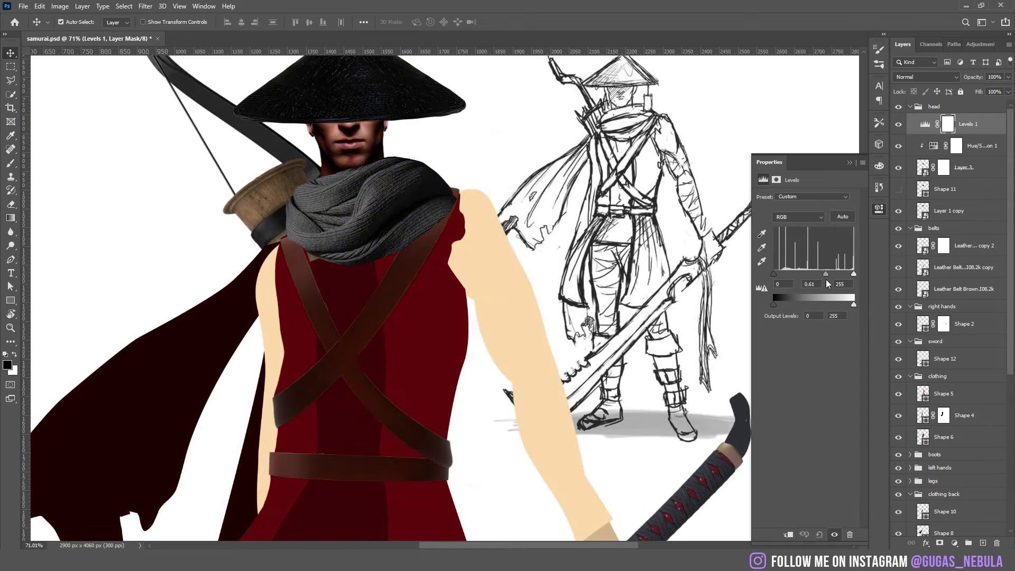
alt+click(982, 132)
Step: Shrink, move and tilt the metal mask onto the face
scroll(333, 400, up, 2)
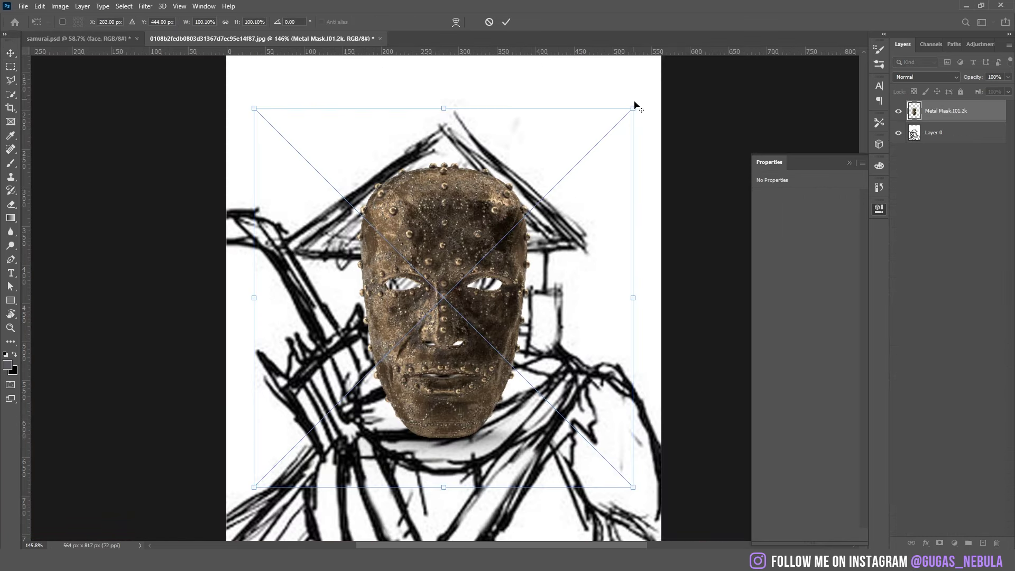
mouse_move(637, 102)
mouse_down()
mouse_move(576, 211)
mouse_move(522, 219)
mouse_up()
mouse_move(478, 372)
mouse_down()
mouse_move(463, 327)
mouse_move(472, 354)
mouse_up()
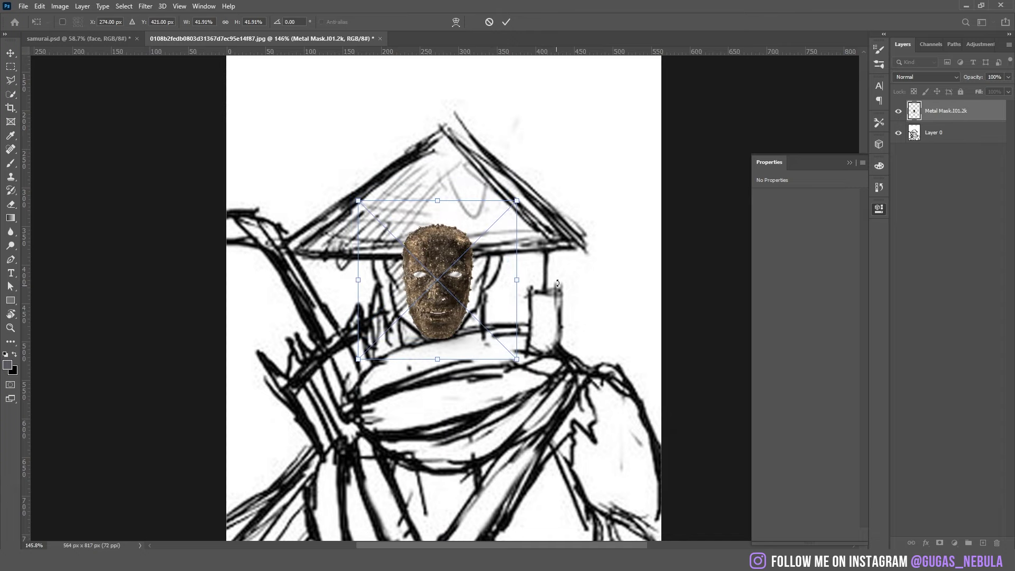
mouse_move(559, 280)
mouse_down()
mouse_move(571, 259)
mouse_move(547, 284)
mouse_up()
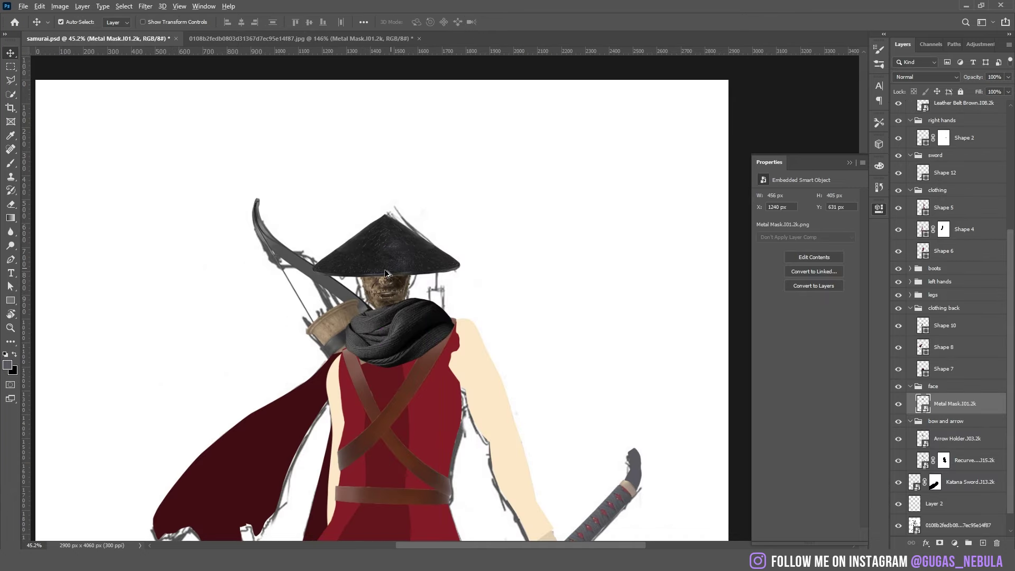
Step: Paint brown ground across the lower canvas and move Exposure 1 below Color Fill 2
scroll(385, 268, up, 3)
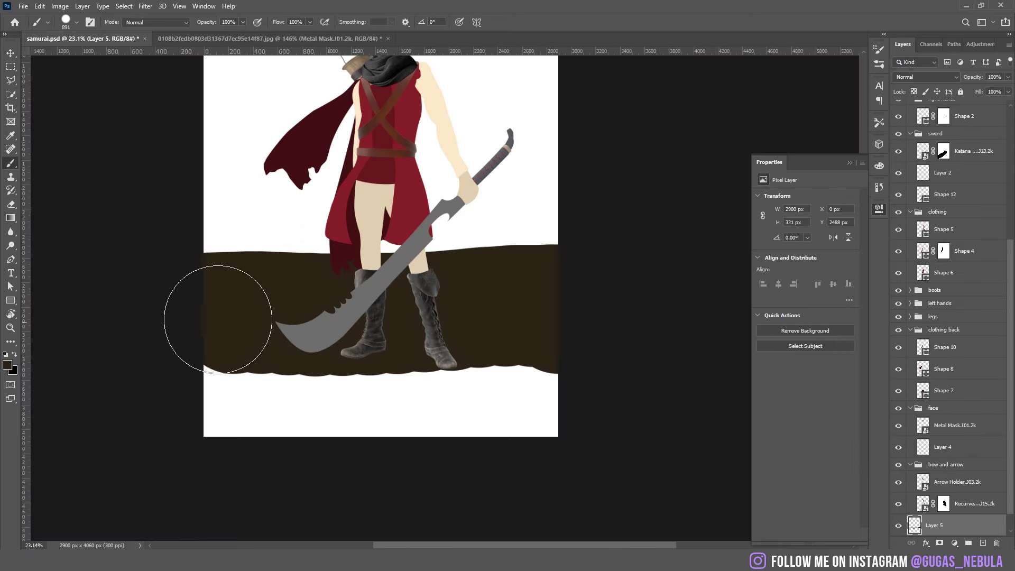
drag(204, 317, 703, 403)
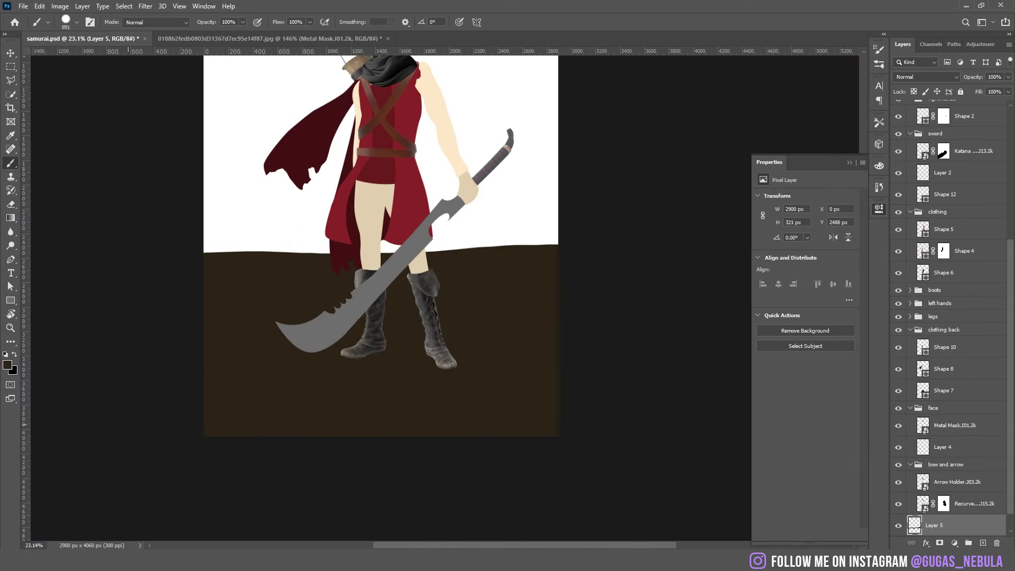
scroll(503, 344, up, 3)
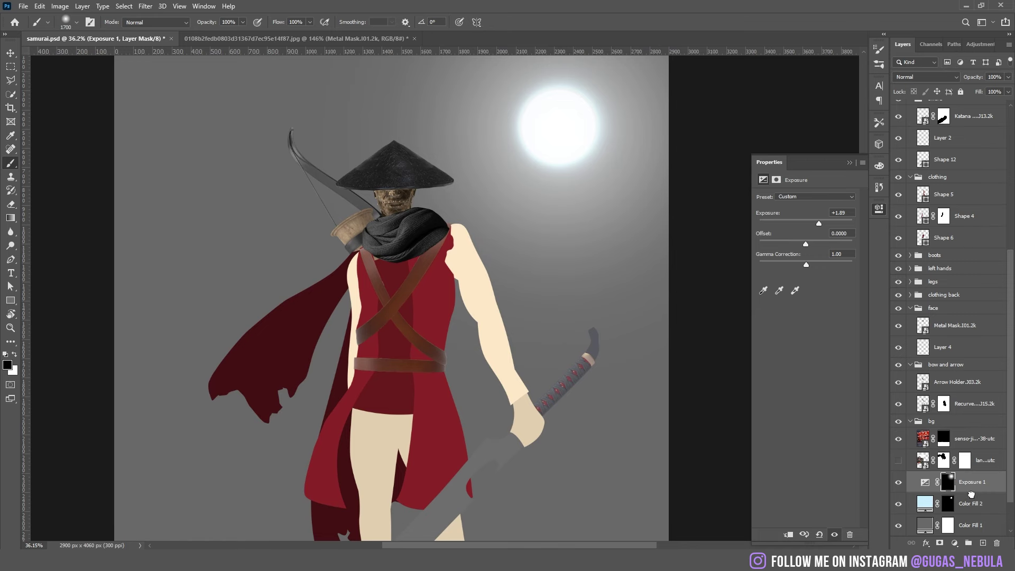
drag(970, 496, 970, 514)
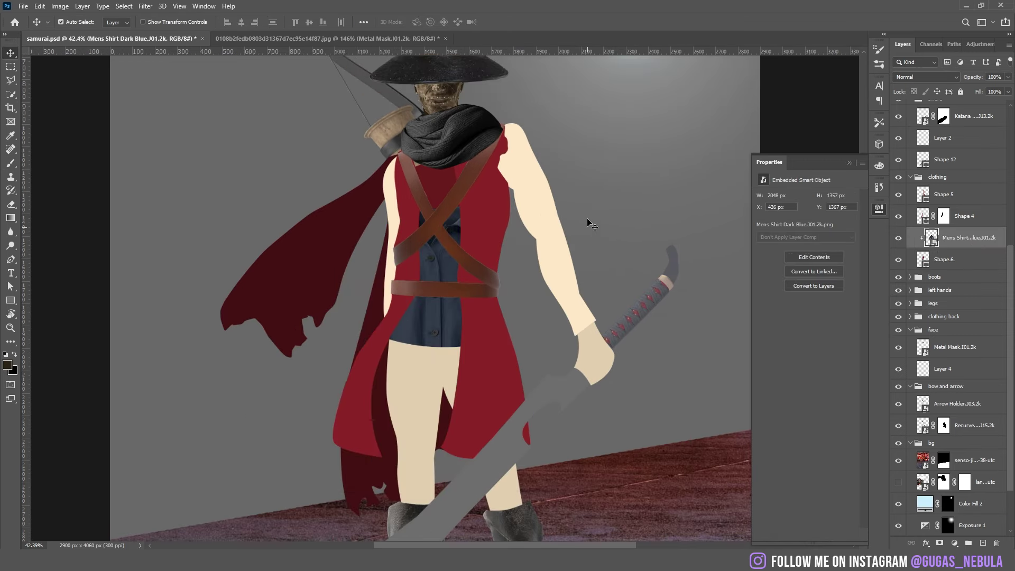
Step: Scale the blue shirt to fit the torso and warp its left edge inward
key(ctrl+t)
drag(466, 348, 470, 213)
scroll(528, 227, up, 4)
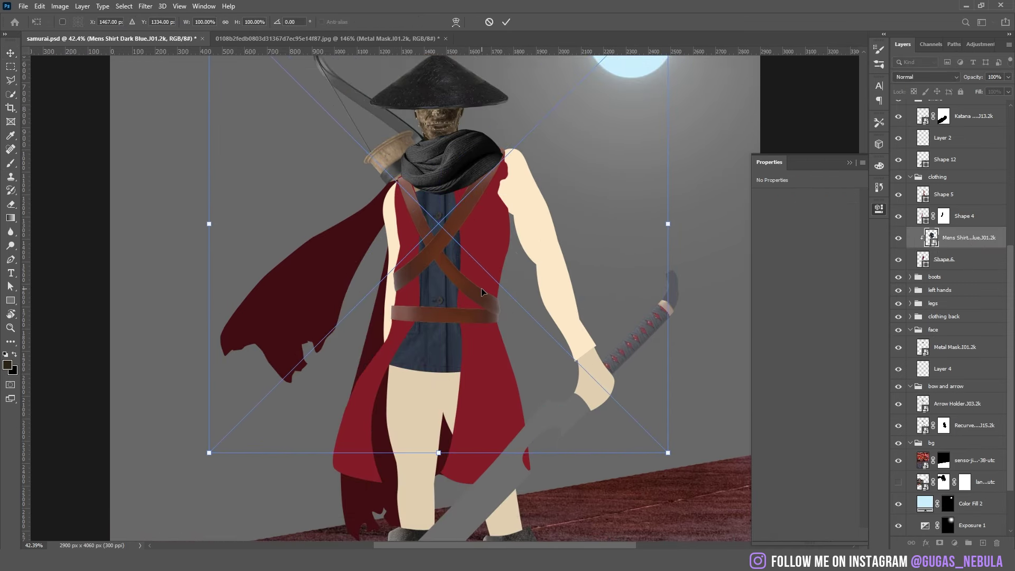
drag(670, 78, 586, 165)
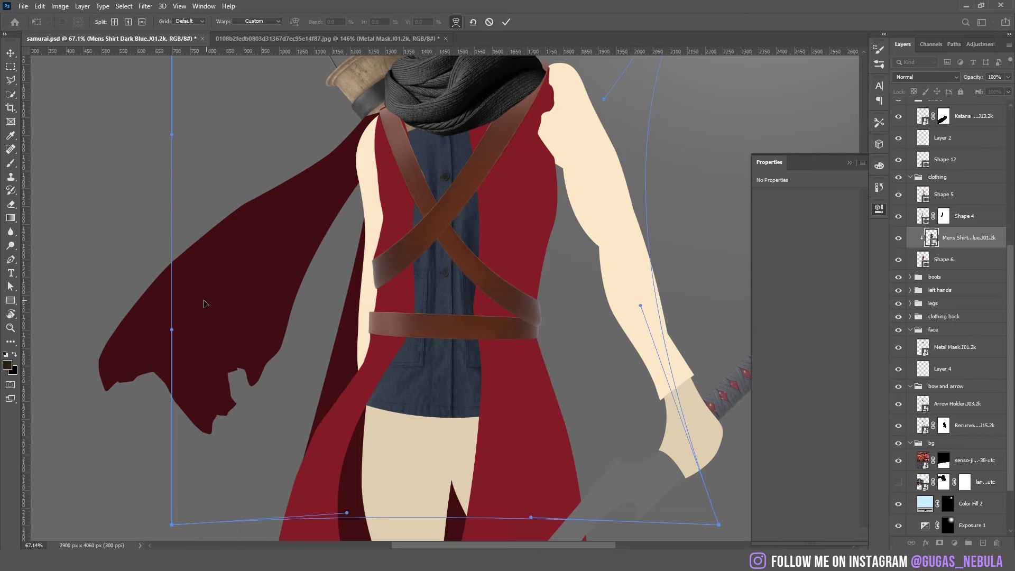
drag(223, 299, 332, 308)
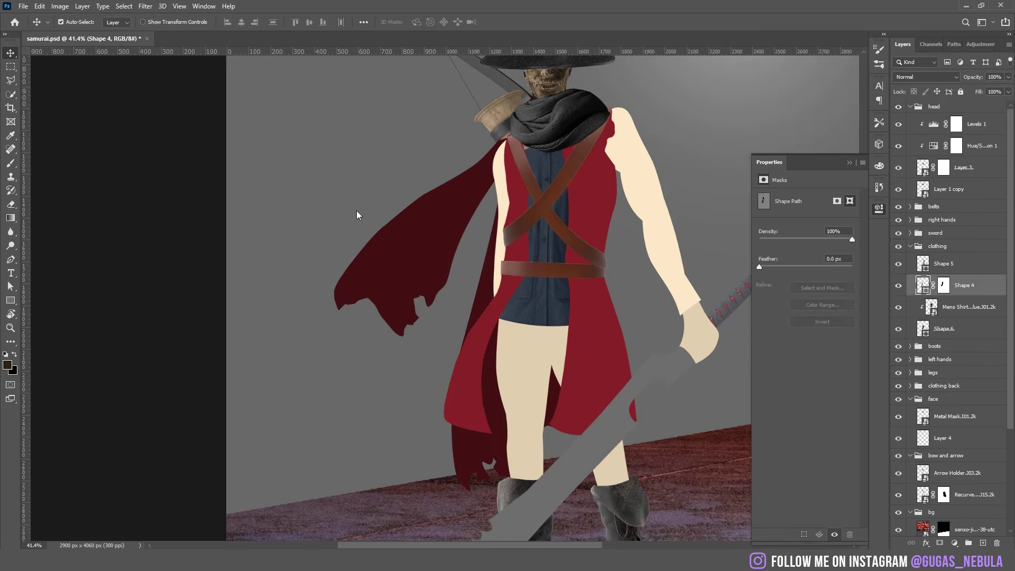
Step: Move the pasted brown robe up and left over the vest
key(ctrl+v)
drag(592, 364, 544, 333)
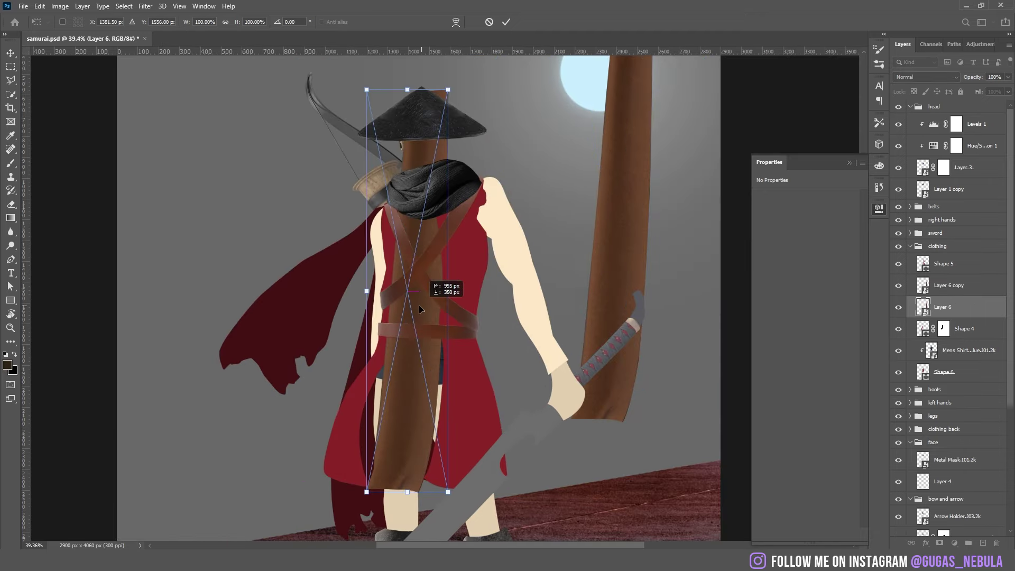
drag(419, 309, 375, 292)
scroll(362, 465, up, 5)
scroll(379, 478, down, 2)
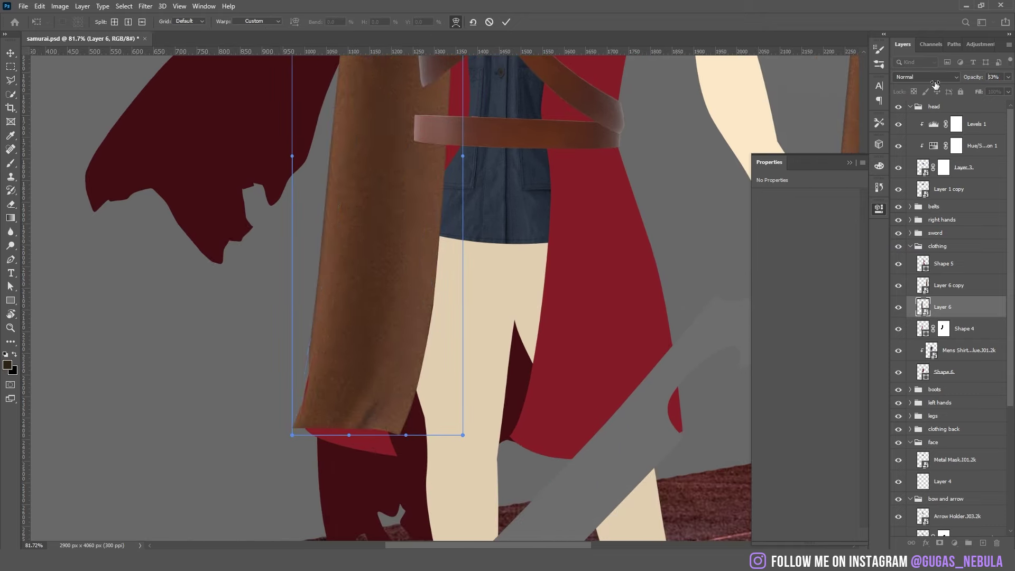
Step: Lower the robe's opacity to about 18% and warp it onto the vest
click(456, 22)
key(1)
key(8)
mouse_move(980, 79)
mouse_down()
mouse_move(992, 78)
mouse_move(975, 78)
mouse_up()
scroll(409, 337, up, 6)
scroll(448, 357, down, 5)
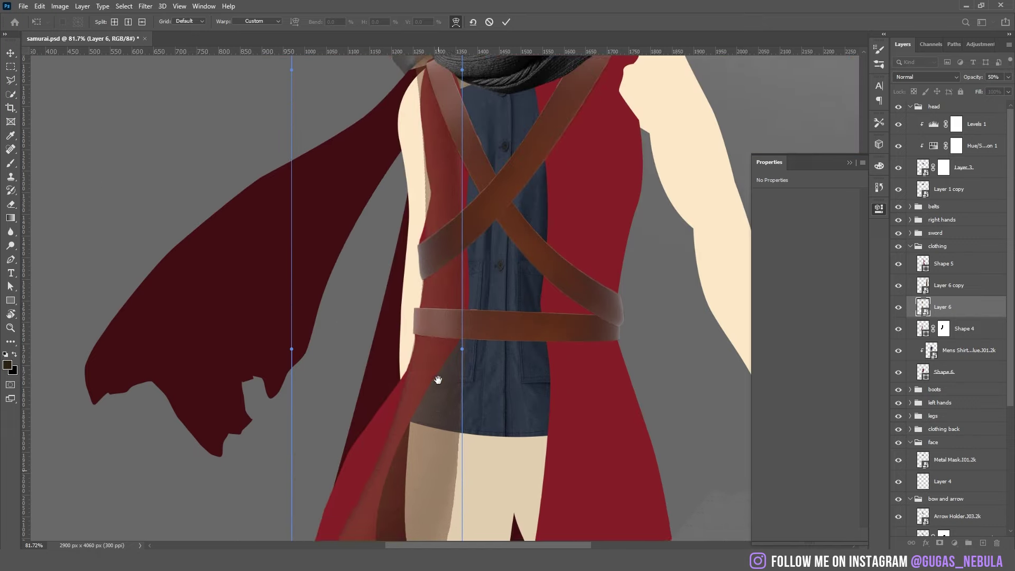
drag(394, 341, 360, 332)
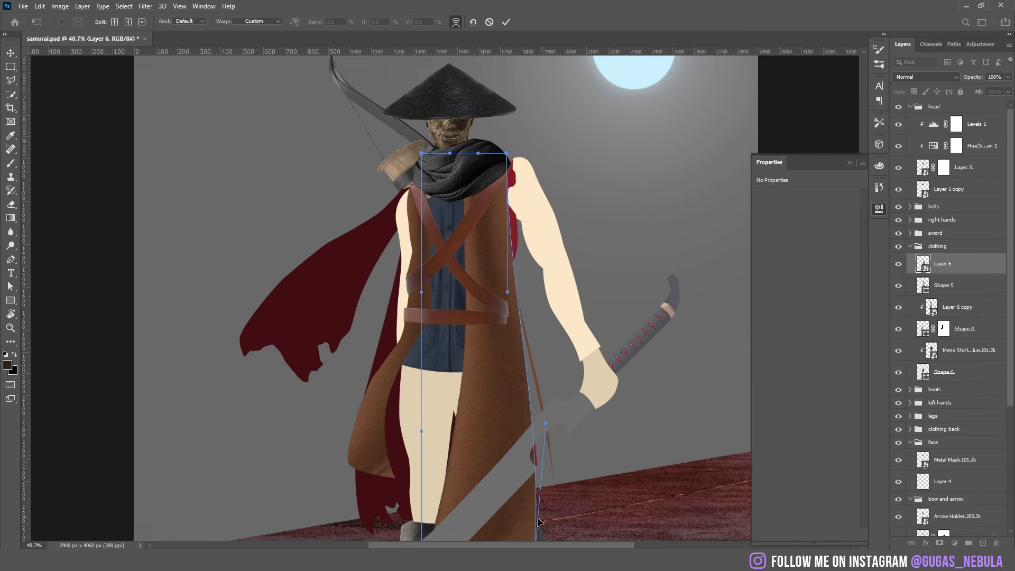
scroll(539, 522, down, 2)
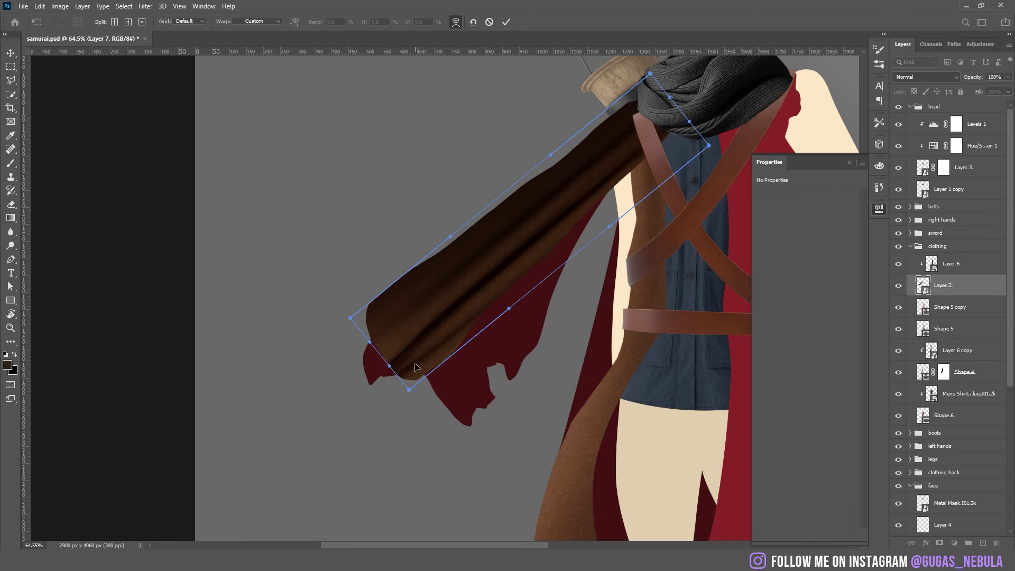
Step: Warp the robe piece into the cape's shape and shift the colorize hue of the clothing
drag(381, 370, 415, 340)
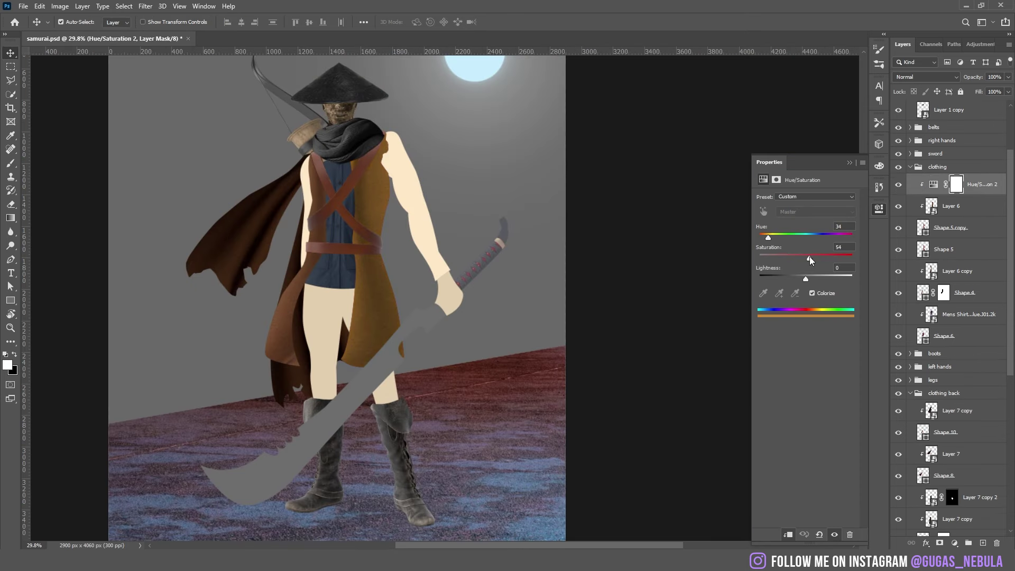
drag(768, 238, 846, 234)
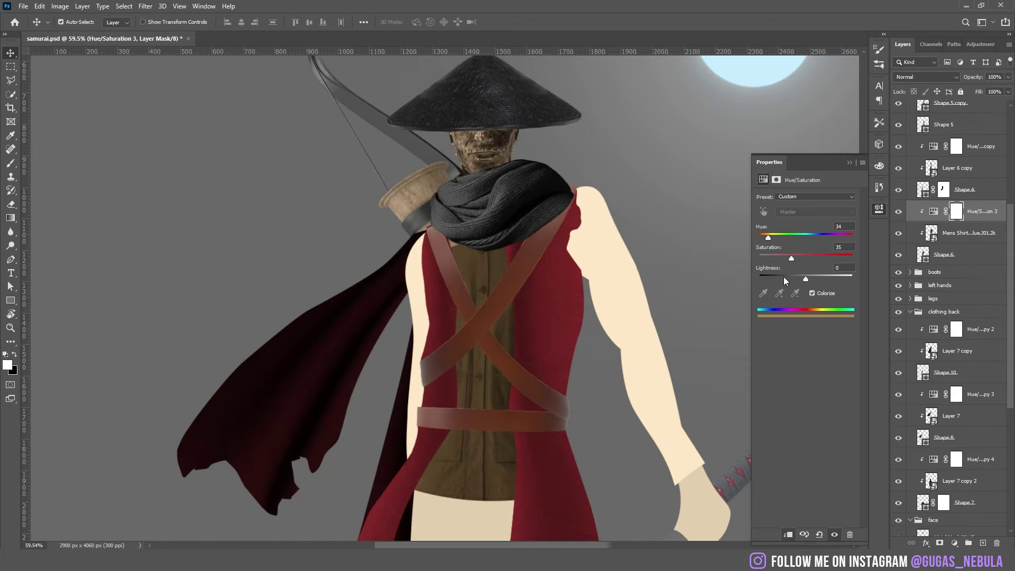
Step: Darken the shirt, brighten the belts with their Hue/Saturation sliders, and select the copied belt layer
drag(783, 277, 788, 280)
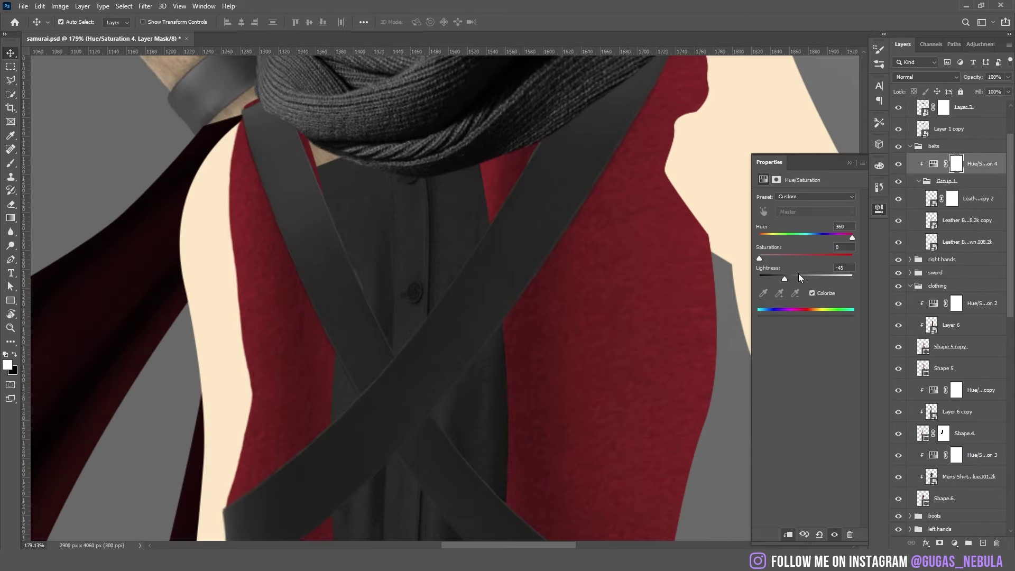
drag(799, 276, 808, 278)
click(956, 206)
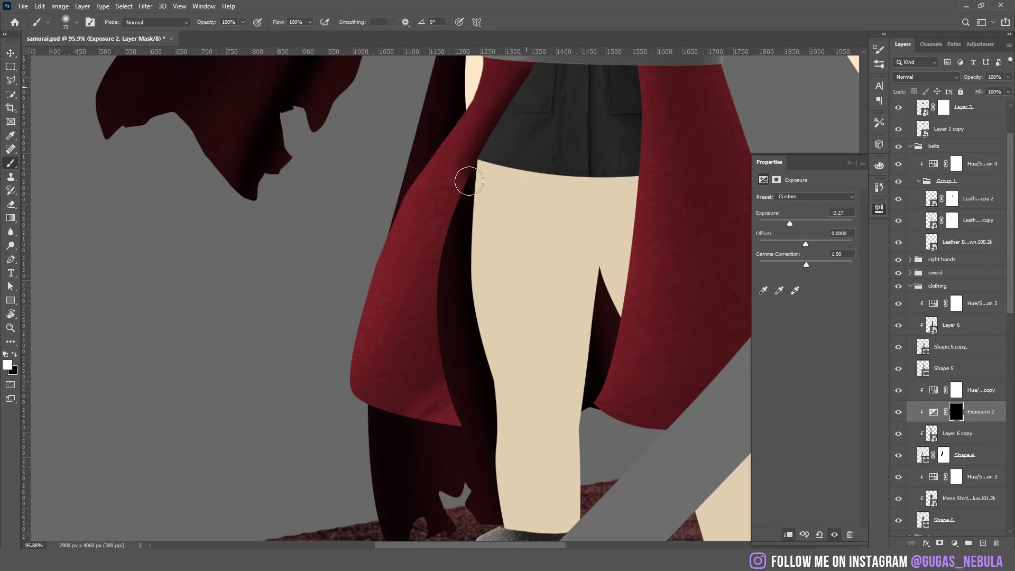
Step: Brush exposure shadows down the red cape and along its fold
mouse_move(468, 181)
mouse_down()
mouse_move(438, 279)
mouse_move(416, 414)
mouse_up()
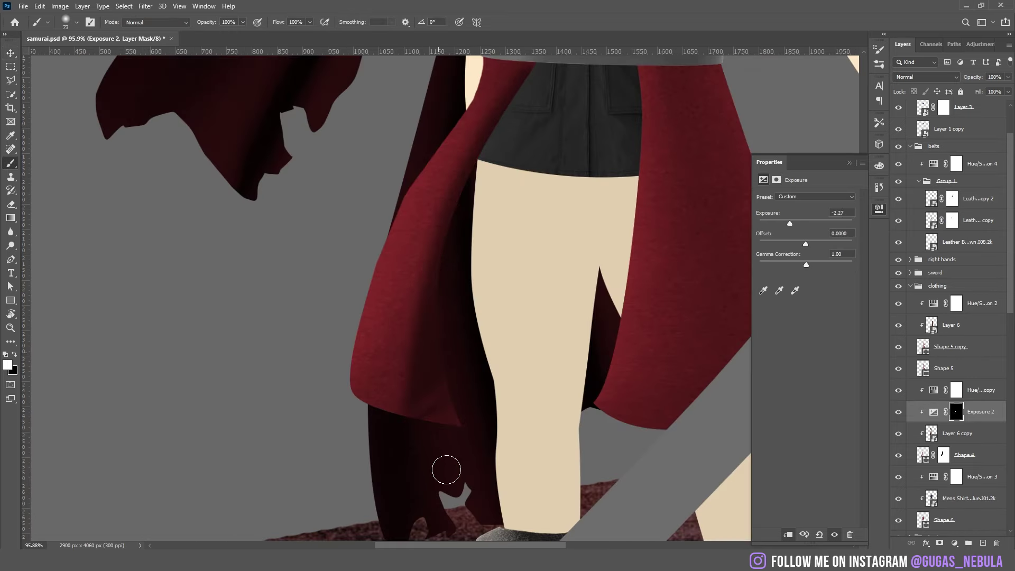
drag(524, 265, 510, 527)
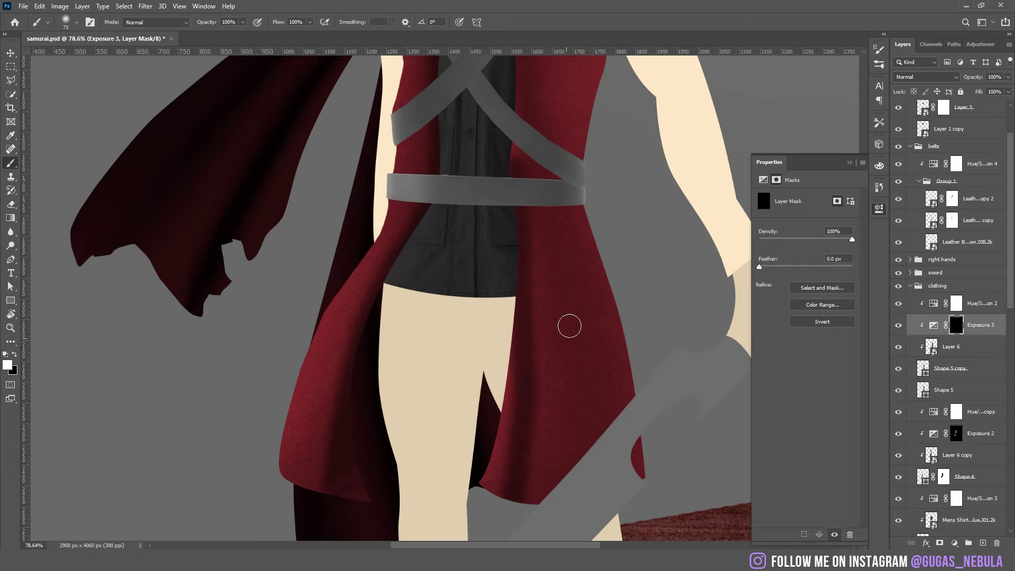
scroll(573, 315, down, 2)
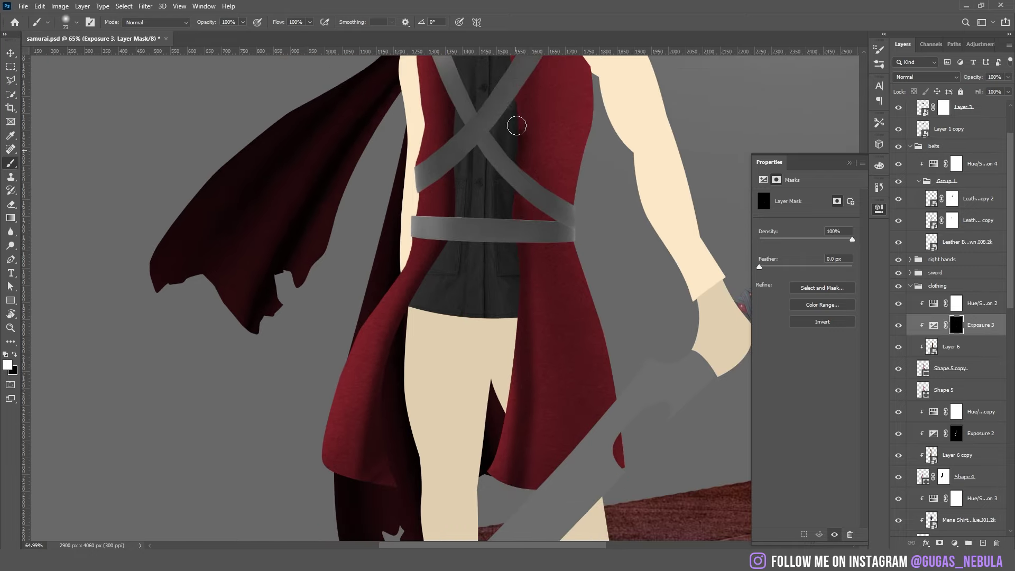
Step: Shade the scarf and turn the background colour fill deep night blue #142b46
drag(517, 130, 515, 284)
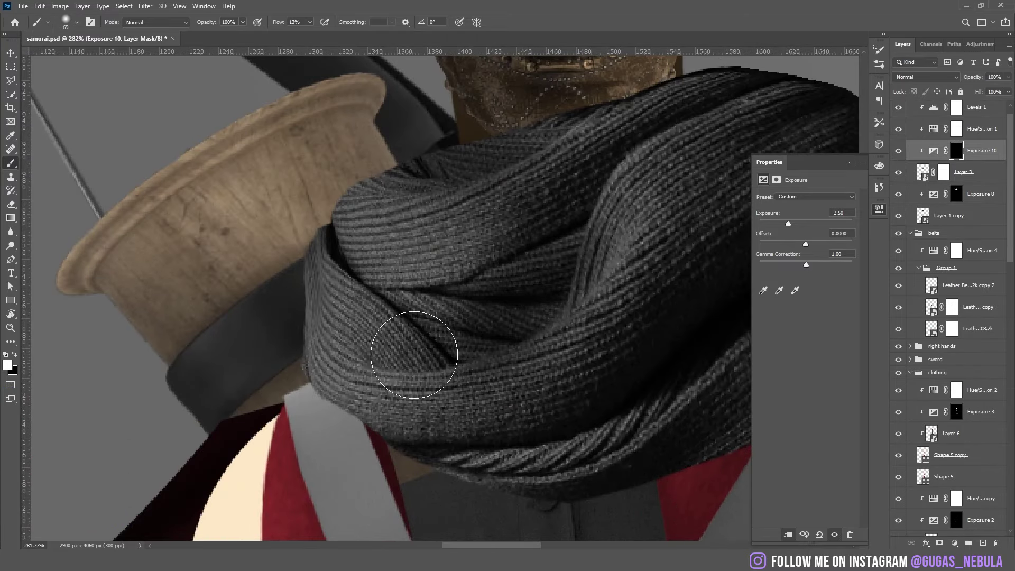
mouse_move(413, 354)
mouse_down()
mouse_move(363, 465)
mouse_move(351, 419)
mouse_move(518, 492)
mouse_up()
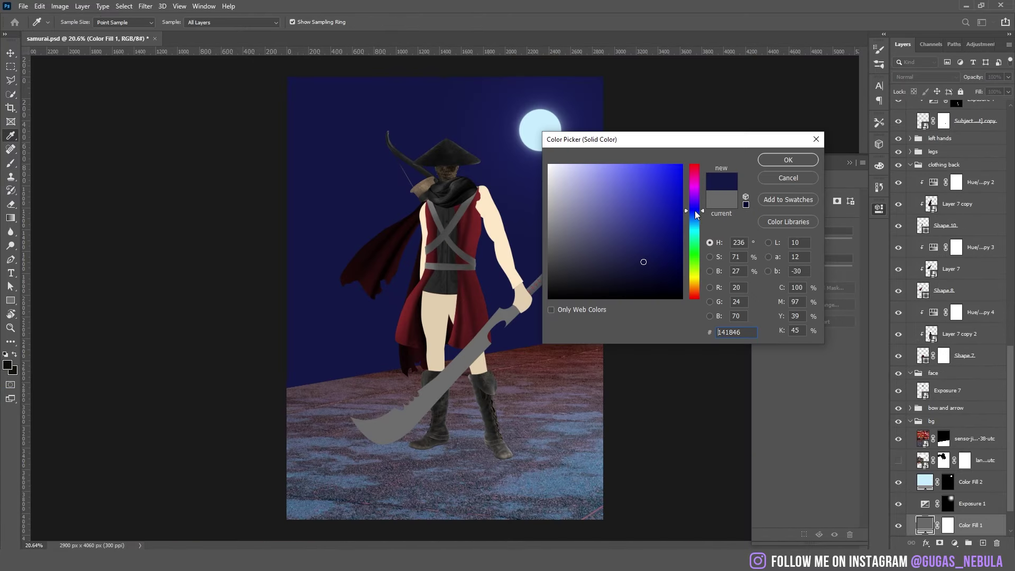
drag(696, 214, 696, 226)
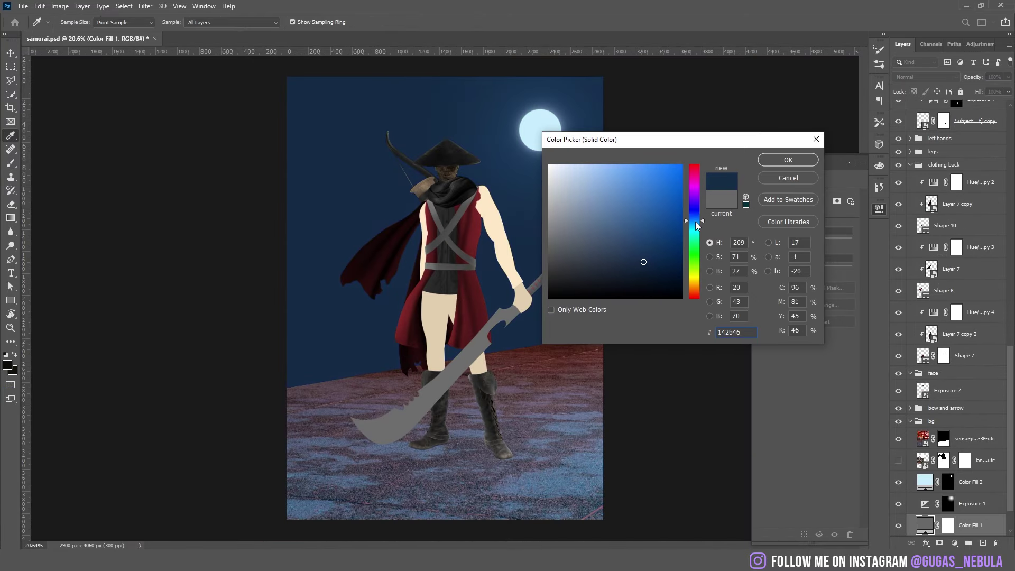
drag(641, 274, 637, 253)
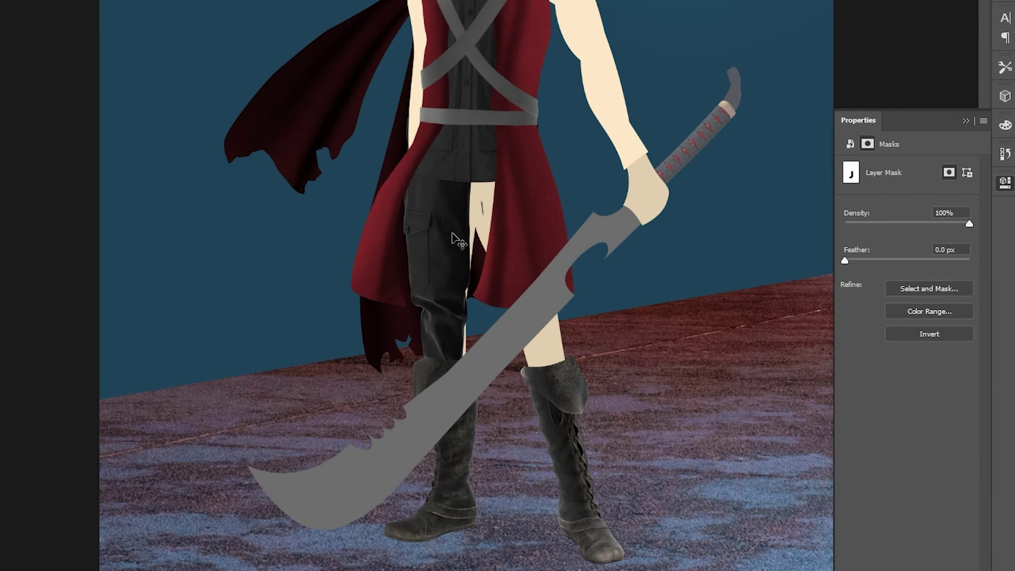
Step: Position the black trousers over the legs and puppet-warp them to follow the leg shape
drag(449, 233, 458, 296)
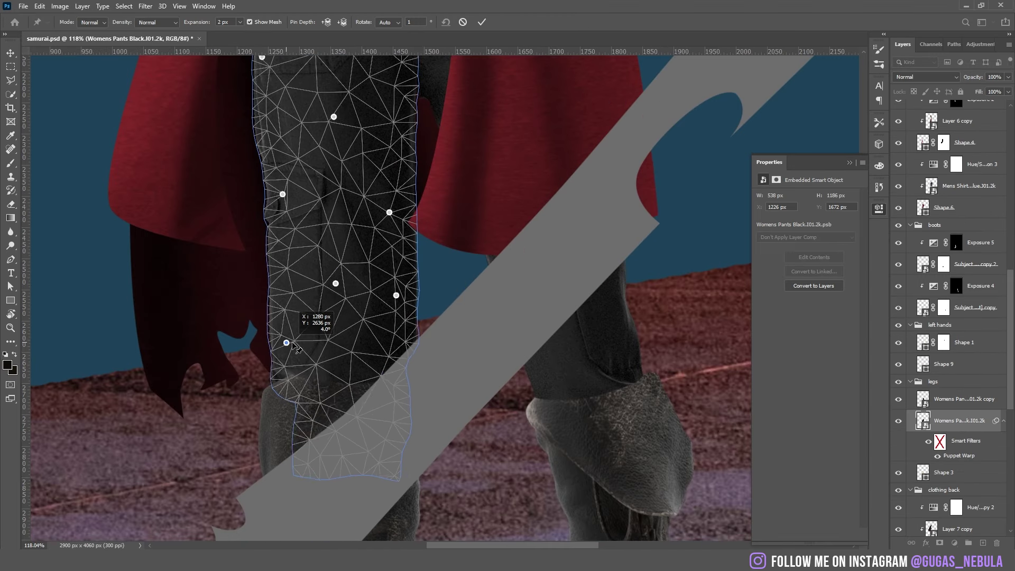
mouse_move(292, 344)
mouse_down()
mouse_move(320, 343)
mouse_move(305, 346)
mouse_up()
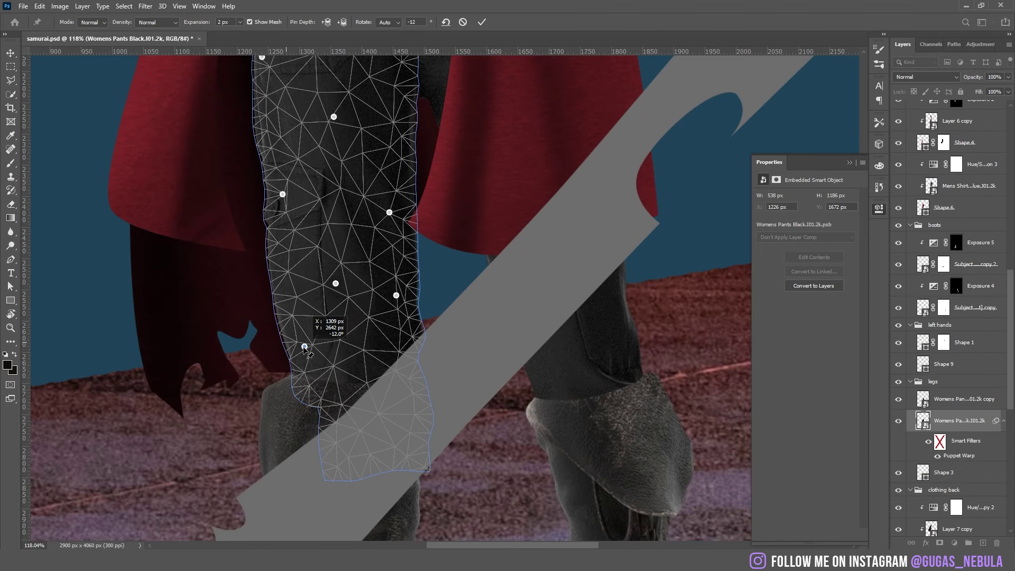
drag(290, 281, 294, 282)
click(299, 307)
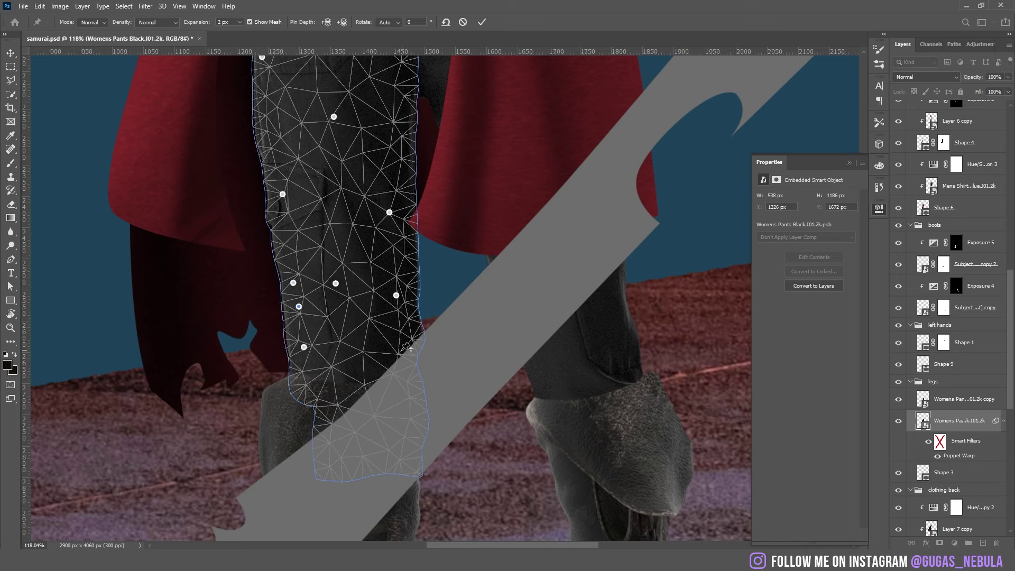
drag(409, 346, 382, 346)
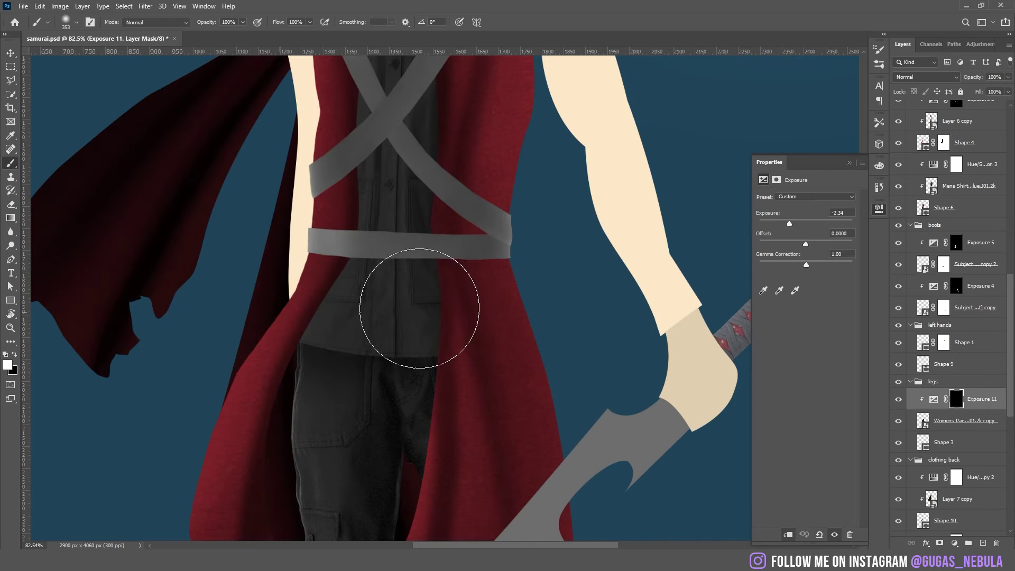
Step: Paint shadow onto the trousers through the -2.34 exposure layer's mask
drag(244, 423, 261, 469)
scroll(235, 297, down, 2)
scroll(241, 259, down, 3)
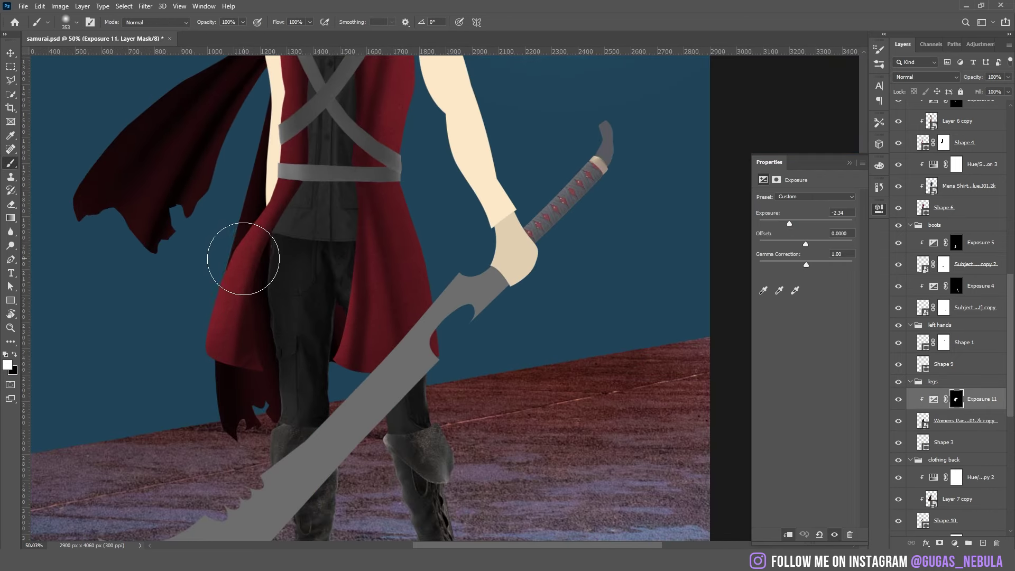
scroll(318, 312, up, 3)
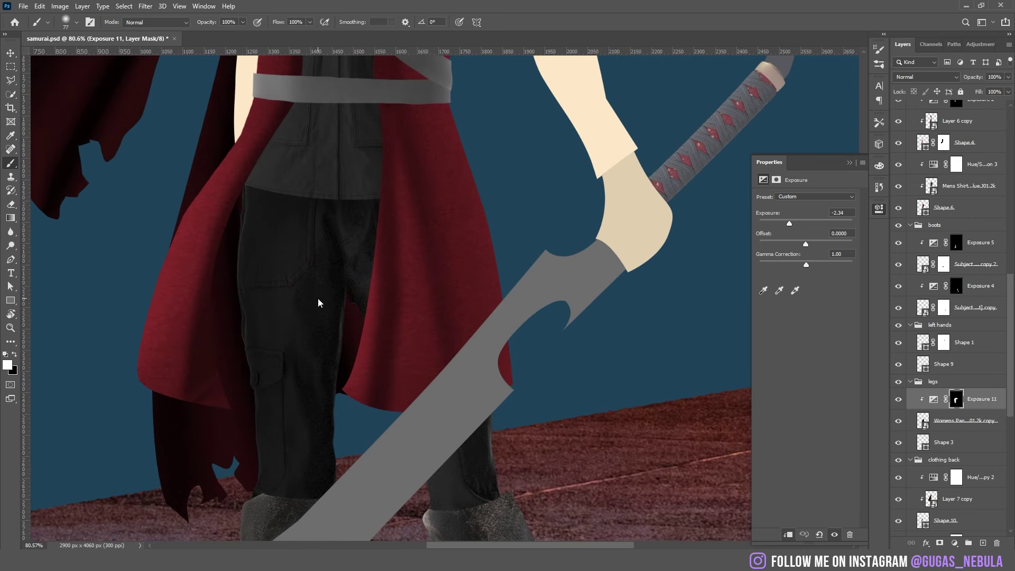
scroll(399, 355, down, 4)
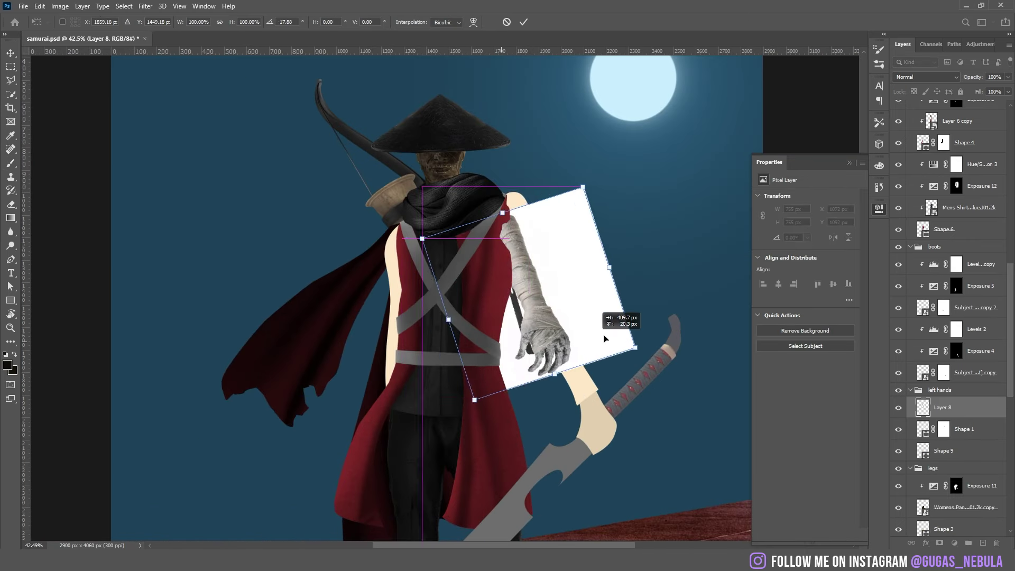
Step: Fit the bandaged arm photo over the right arm, hide its white edge, warp it, and darken it
drag(582, 333, 609, 325)
drag(388, 258, 393, 275)
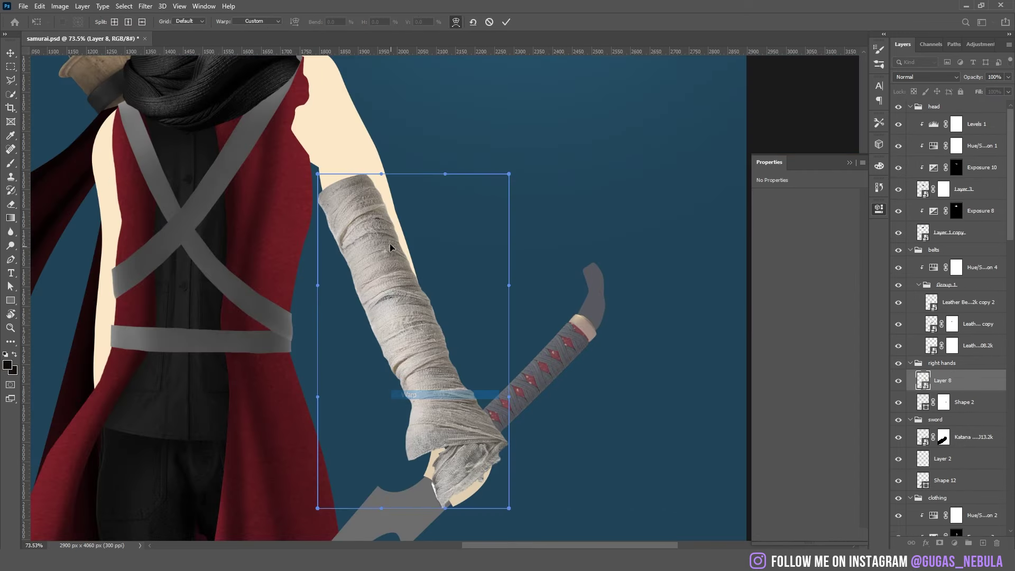
drag(391, 209, 389, 191)
drag(389, 324, 382, 323)
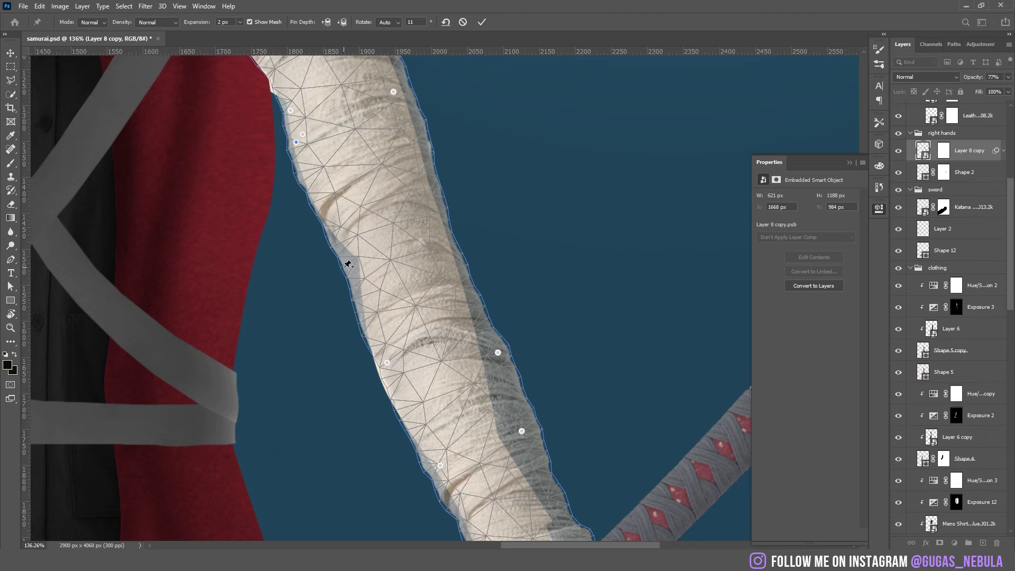
mouse_move(347, 264)
mouse_down()
mouse_move(366, 255)
mouse_move(361, 262)
mouse_up()
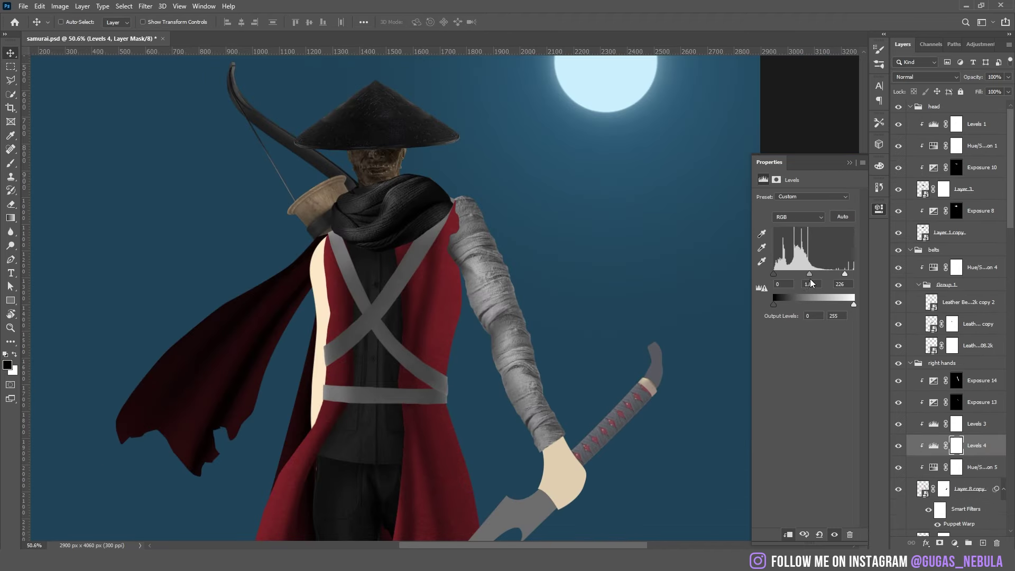
drag(773, 273, 788, 275)
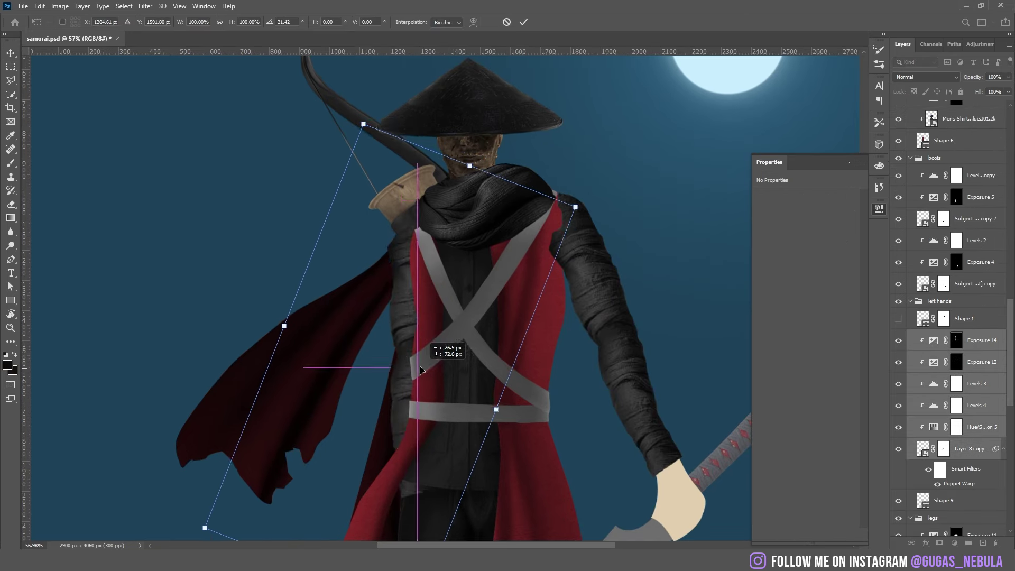
Step: Flip the hand horizontally, move it onto the sword grip, and warp it around the handle
right_click(415, 164)
click(464, 347)
drag(431, 375, 475, 397)
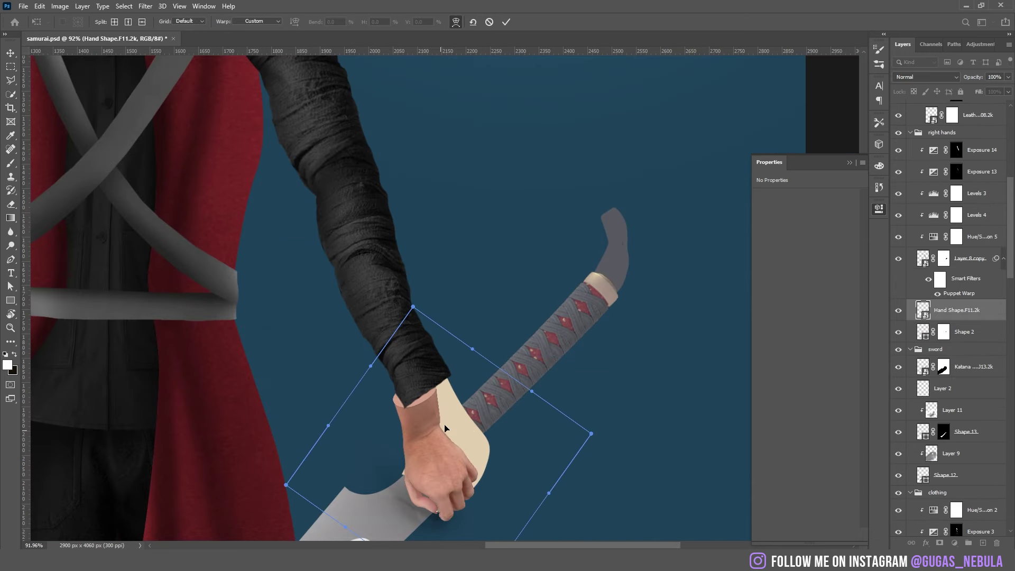
drag(444, 428, 475, 442)
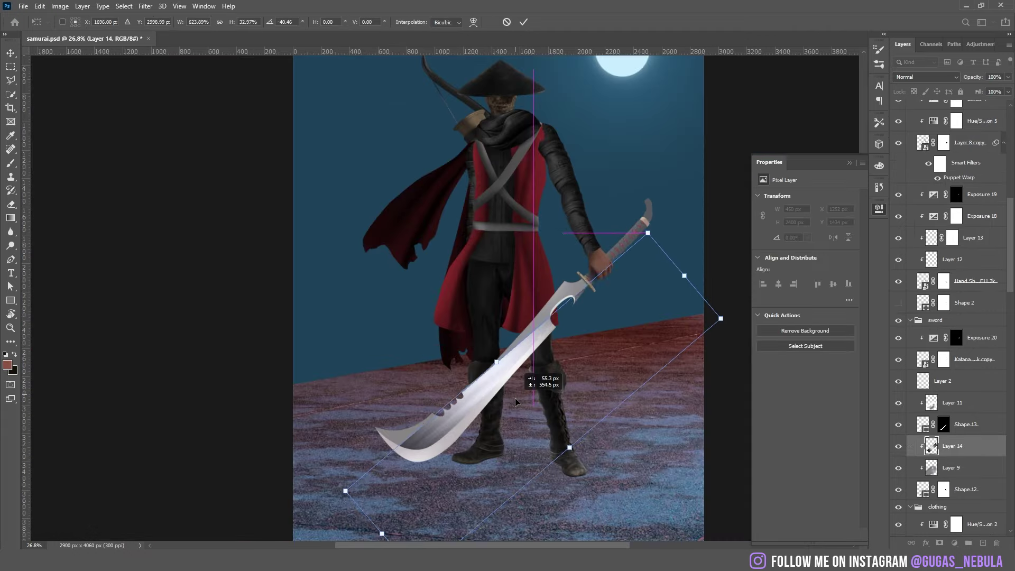
Step: Re-transform Layer 14's shine, rotating it about 45° and widening it to cover the full blade
drag(515, 401, 512, 401)
click(506, 22)
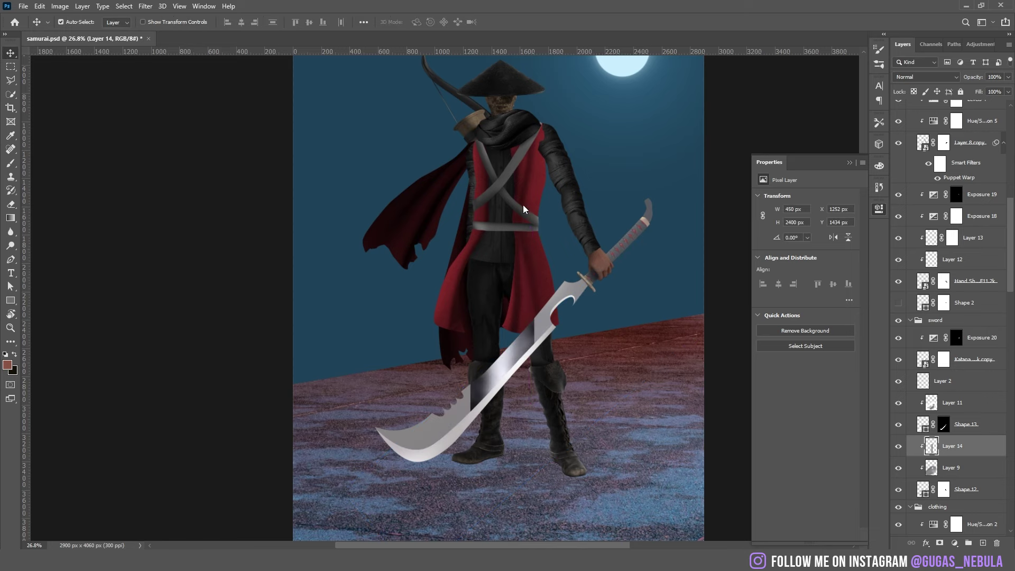
key(ctrl+t)
drag(592, 238, 644, 334)
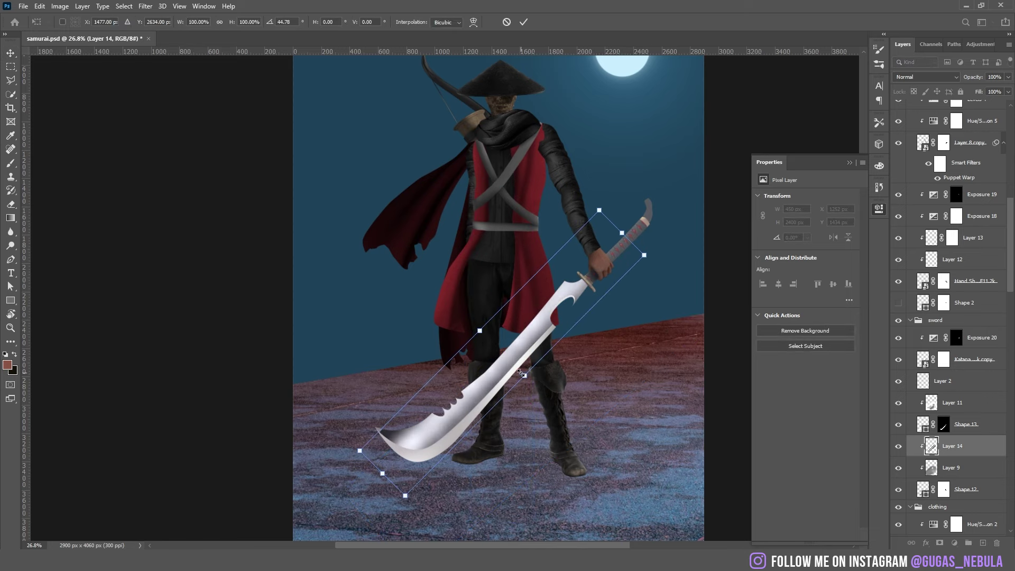
mouse_move(524, 374)
mouse_down()
mouse_move(558, 404)
mouse_move(531, 331)
mouse_up()
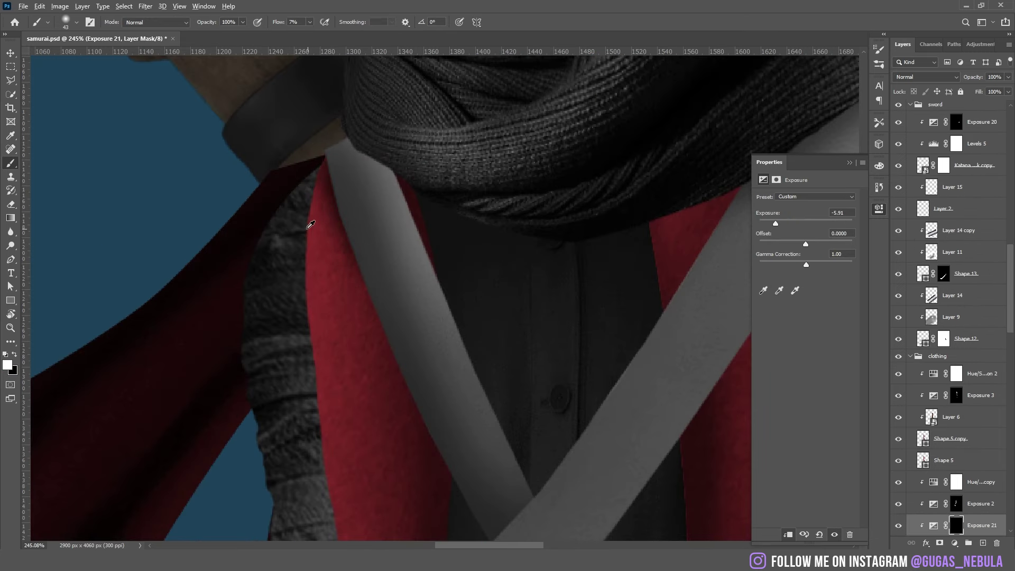
Step: Shade the upper strap near the shoulder and shrink the brush for finer shading
drag(409, 243, 413, 264)
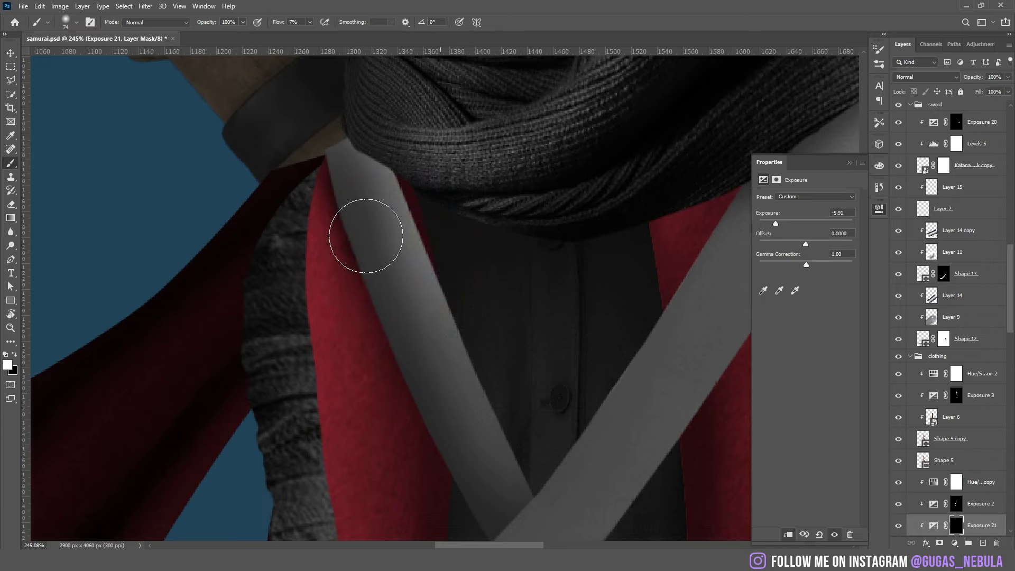
alt+right_click(362, 268)
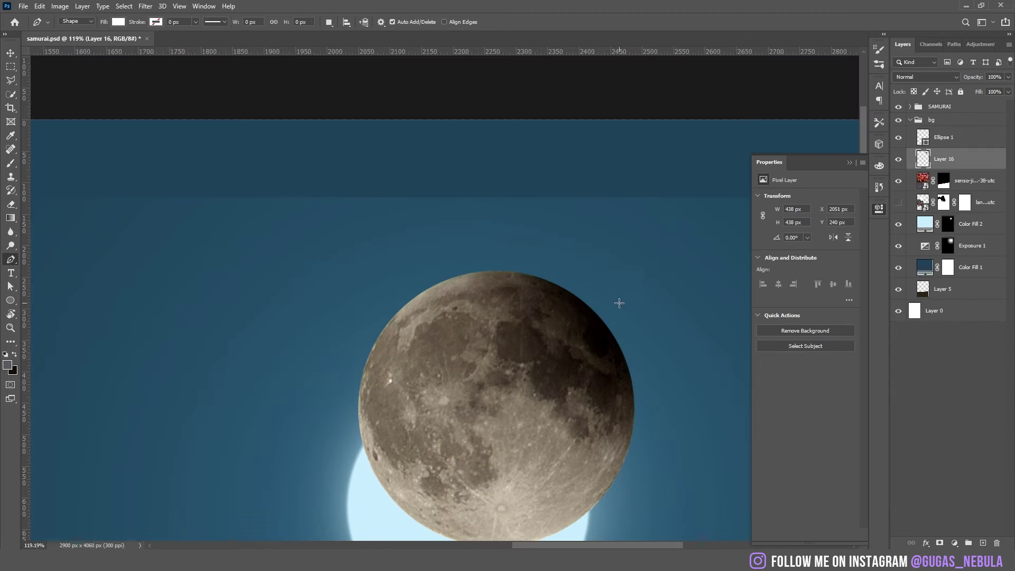
Step: Paint black with a large brush on the cloud mask to hide the green tree line
scroll(619, 302, down, 5)
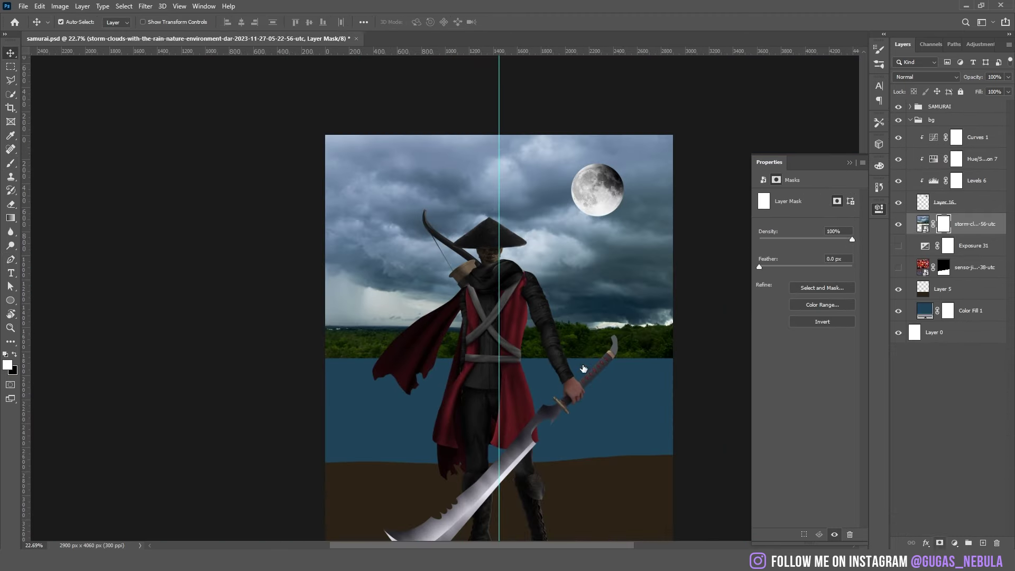
key(b)
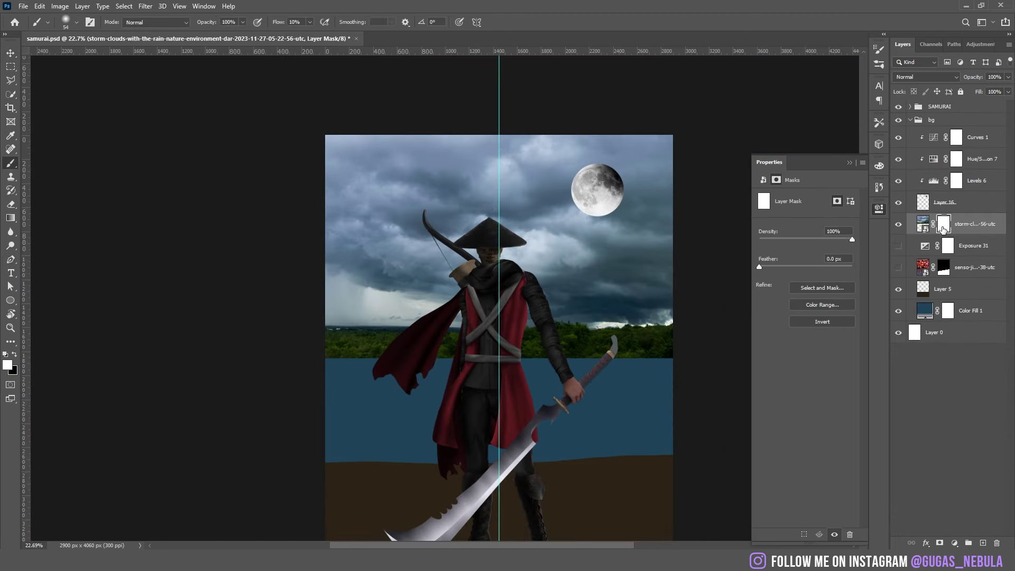
key(bracketright)
key(bracketright)
key(bracketright)
key(bracketright)
key(bracketright)
key(bracketright)
key(bracketright)
key(bracketright)
key(bracketright)
key(bracketright)
key(x)
mouse_move(358, 363)
mouse_down()
mouse_move(719, 396)
mouse_move(425, 366)
mouse_move(404, 347)
mouse_move(727, 344)
mouse_move(433, 354)
mouse_move(612, 330)
mouse_move(447, 343)
mouse_move(531, 364)
mouse_move(737, 354)
mouse_move(581, 326)
mouse_move(154, 308)
mouse_move(307, 293)
mouse_up()
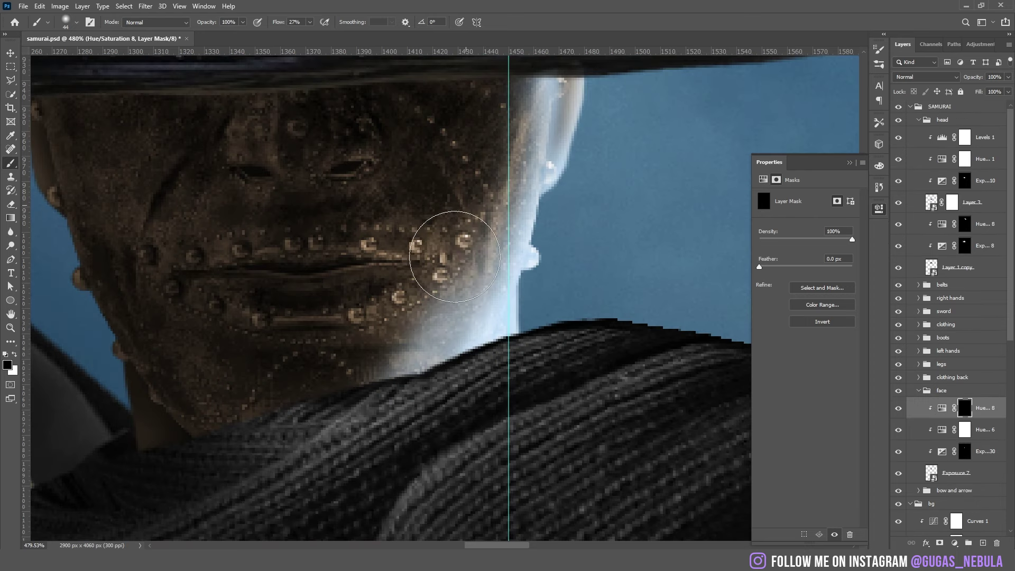
Step: Remove the stray glow from the cheek and paint pale rim light along the shoulder edge
mouse_move(454, 257)
mouse_down()
mouse_move(448, 226)
mouse_move(428, 312)
mouse_move(439, 333)
mouse_up()
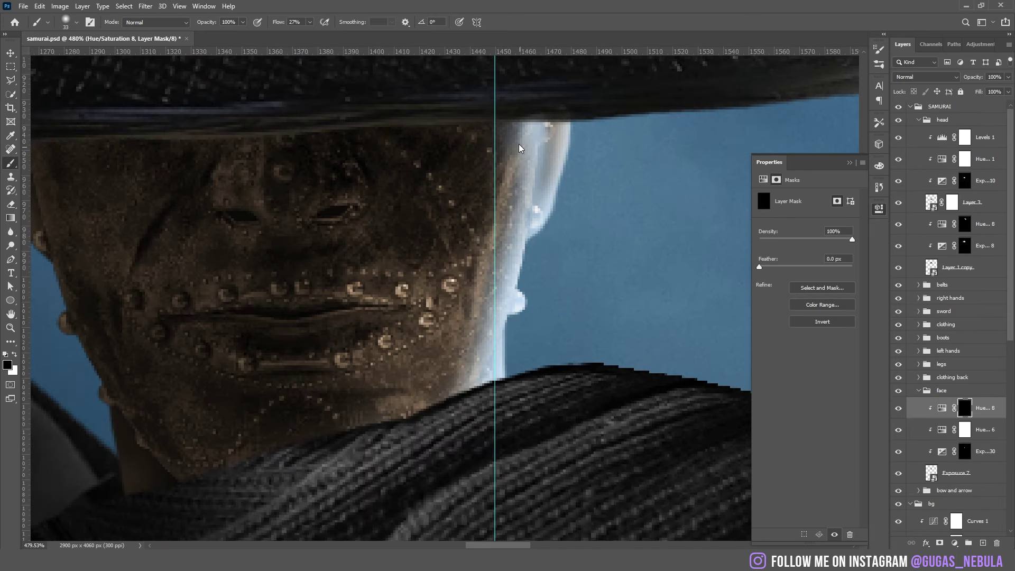
mouse_move(521, 137)
mouse_down()
mouse_move(510, 201)
mouse_move(502, 158)
mouse_up()
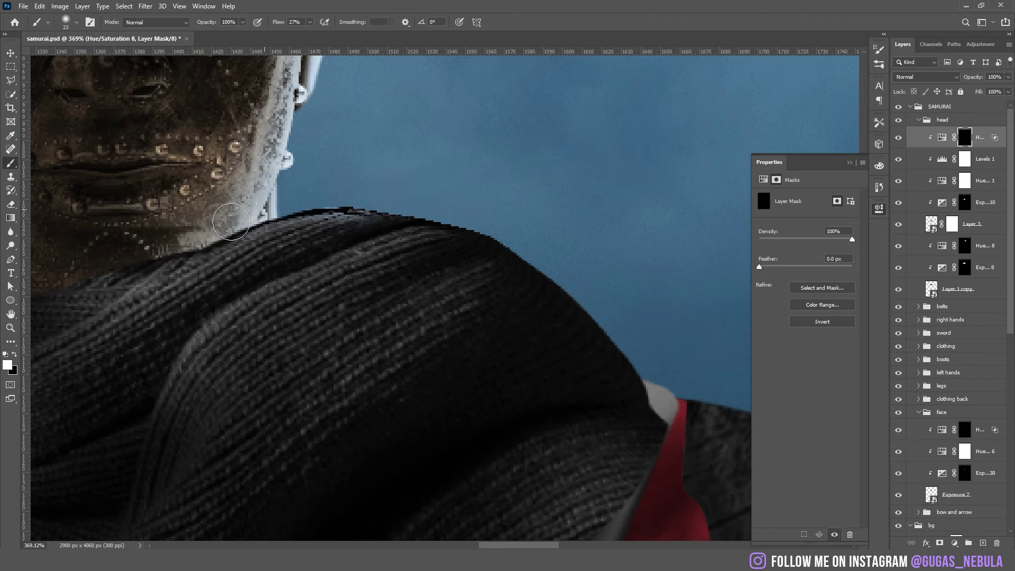
mouse_move(231, 221)
mouse_down()
mouse_move(423, 209)
mouse_move(407, 204)
mouse_move(582, 306)
mouse_move(623, 360)
mouse_up()
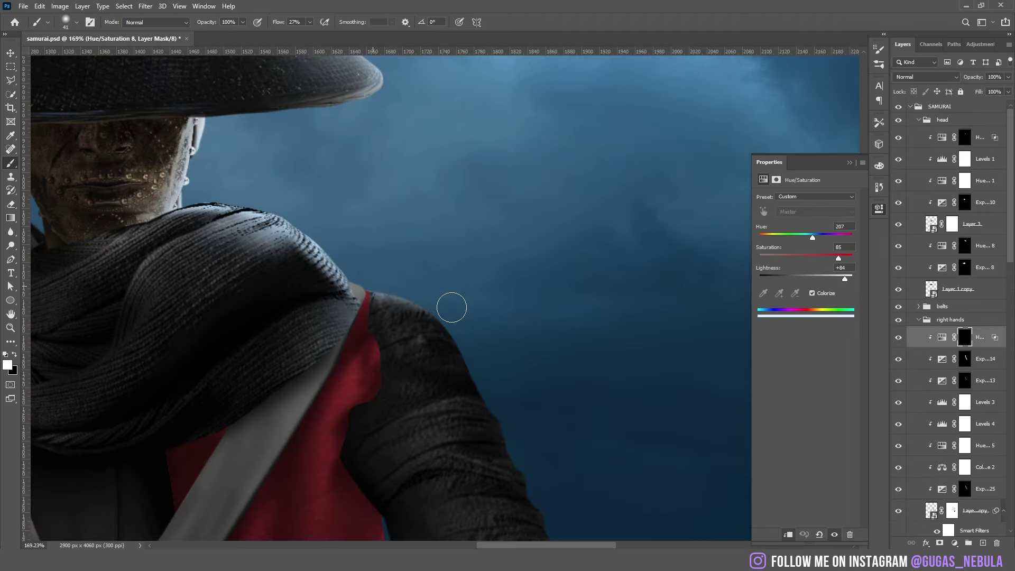
mouse_move(459, 311)
mouse_down()
mouse_move(354, 280)
mouse_move(467, 329)
mouse_move(476, 342)
mouse_move(431, 309)
mouse_move(485, 388)
mouse_up()
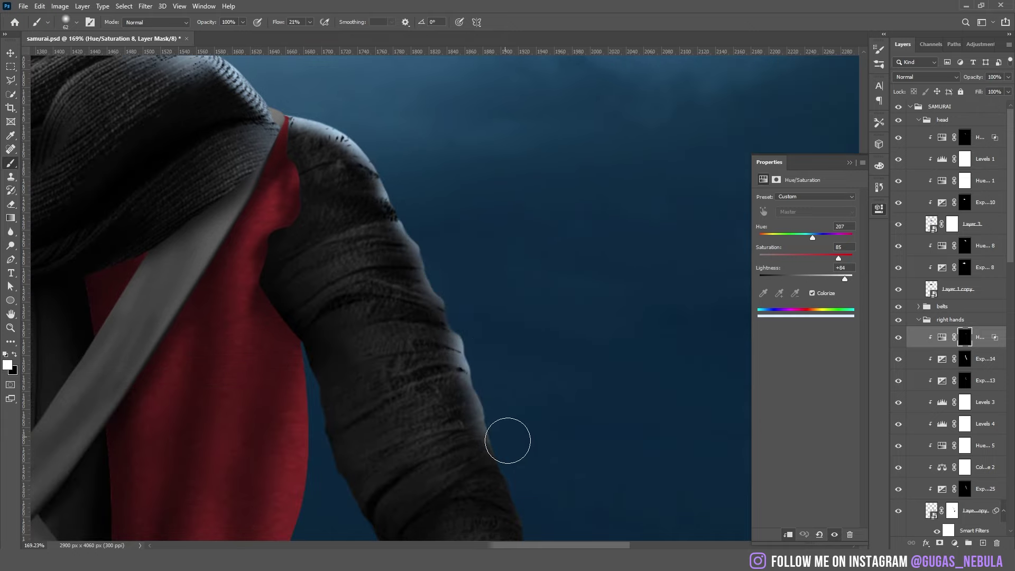
Step: Extend the rim light down the lower arm along the red cloth edge
drag(508, 441, 385, 145)
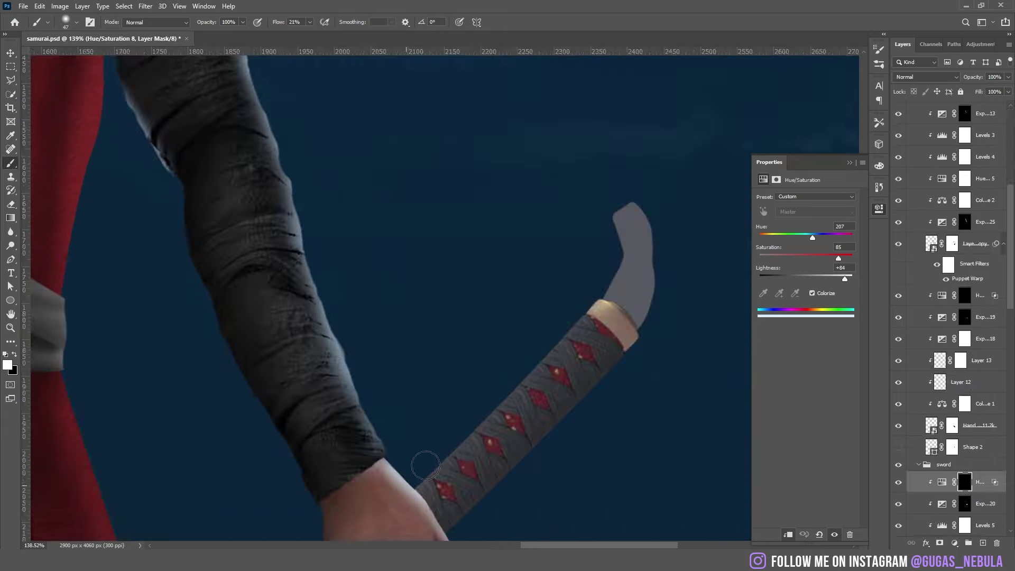
drag(397, 316, 361, 374)
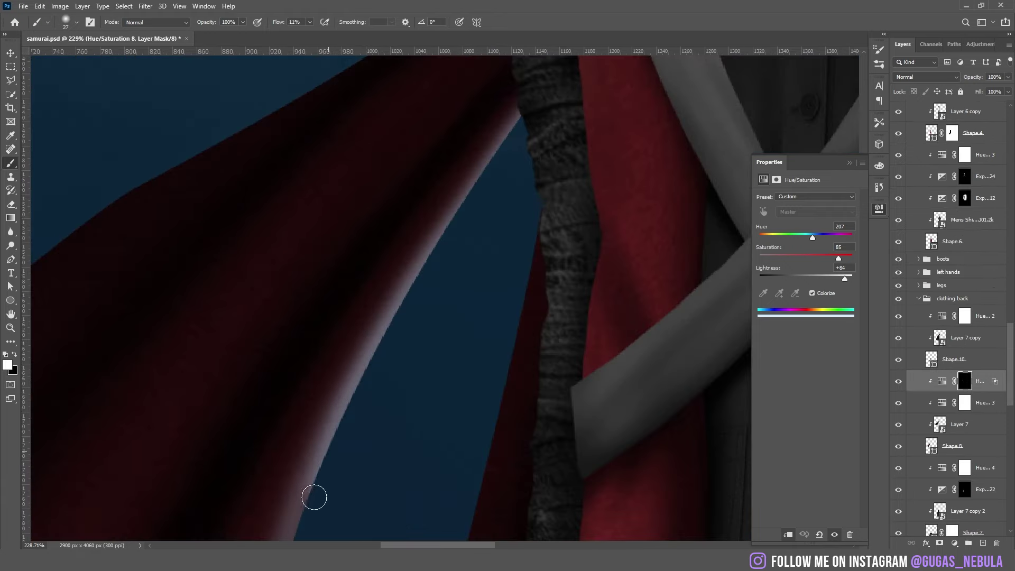
drag(314, 497, 430, 136)
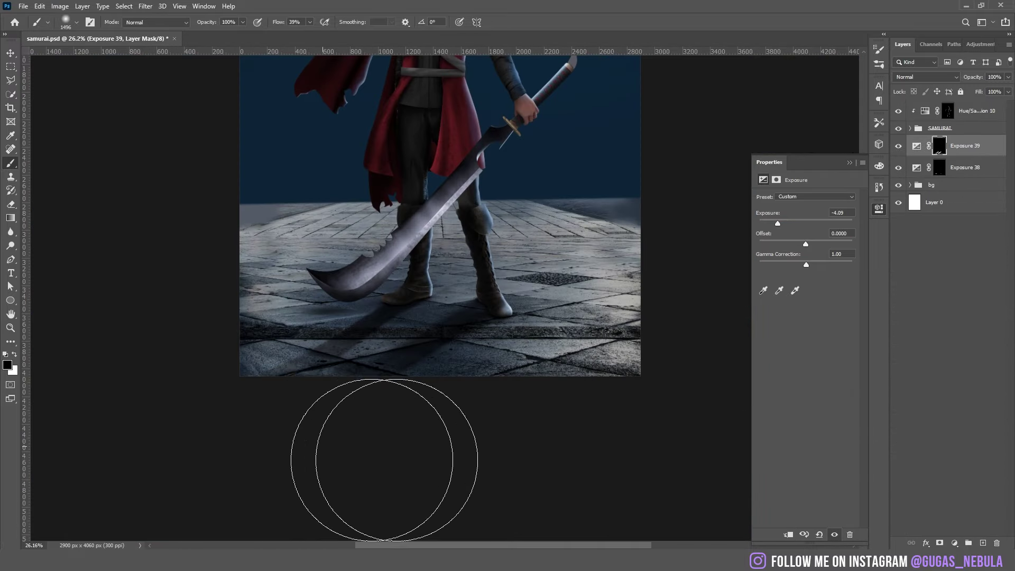
Step: Enlarge and tilt the shrine photo, then tint it toward night colours with Hue/Saturation
scroll(374, 449, up, 1)
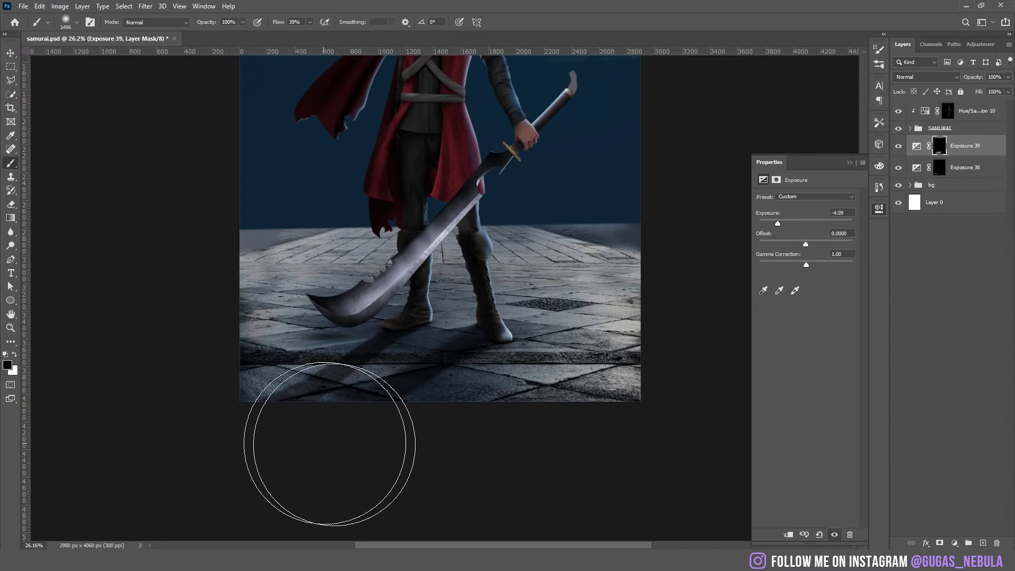
scroll(510, 294, down, 3)
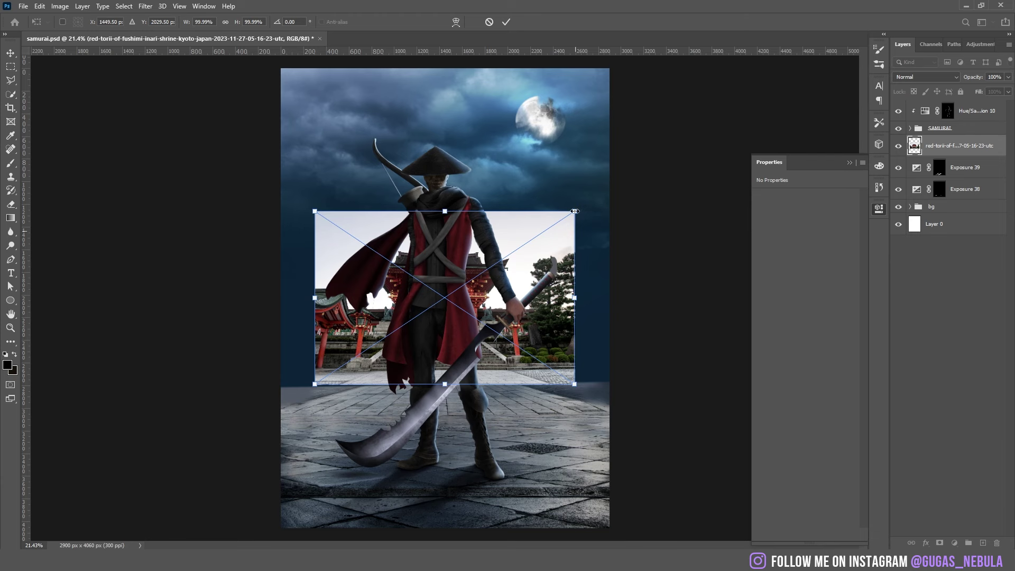
drag(574, 211, 672, 181)
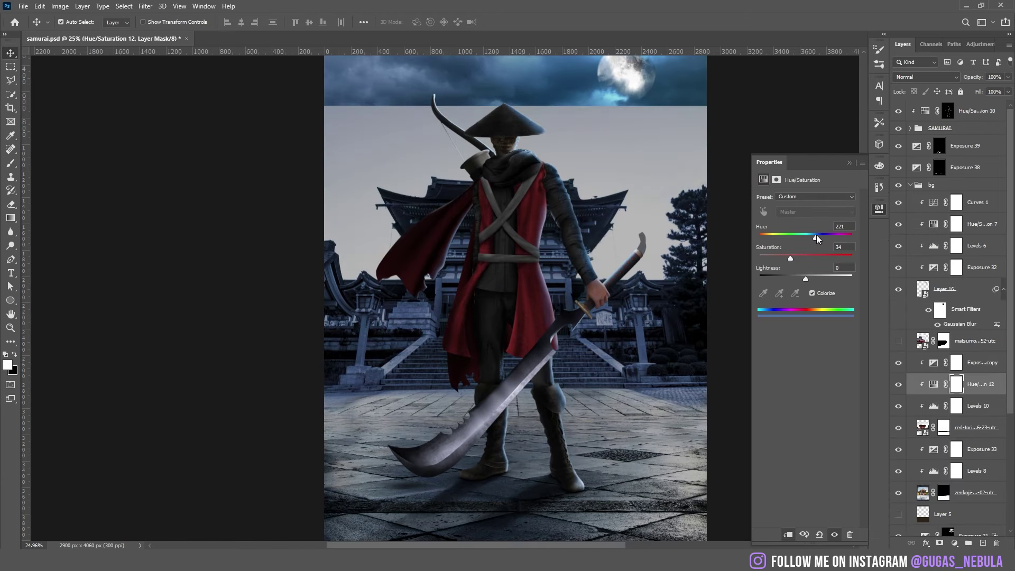
drag(816, 235, 815, 233)
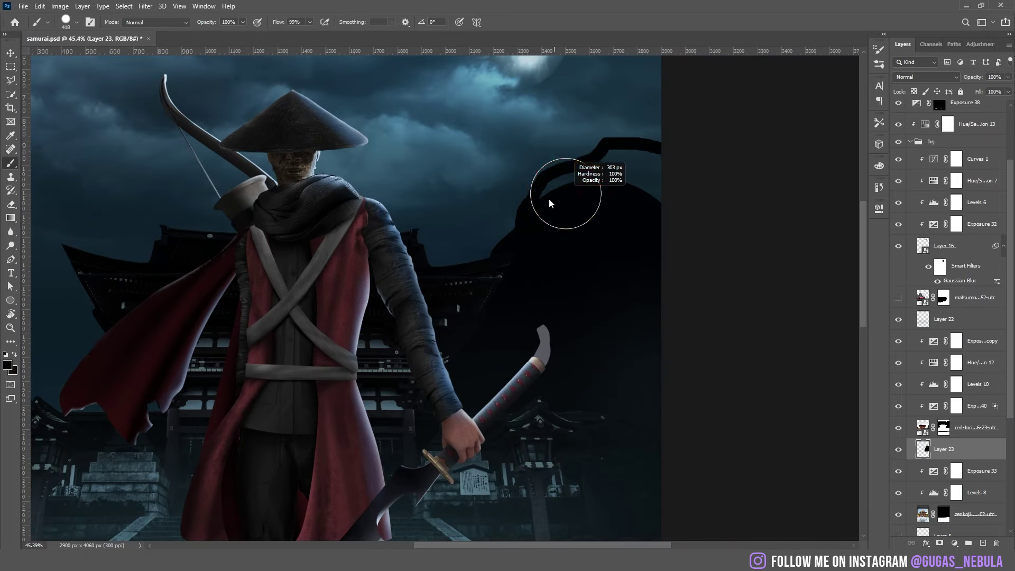
Step: Paint a dark mountain silhouette at top right, softened with a lighter haze
mouse_move(572, 202)
mouse_down()
mouse_move(614, 193)
mouse_move(619, 176)
mouse_move(672, 182)
mouse_up()
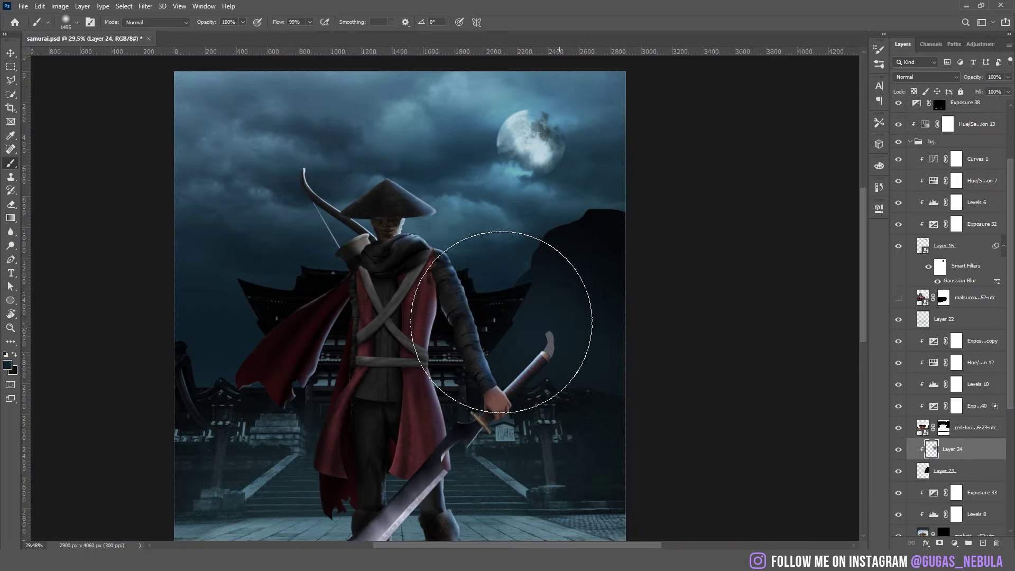
mouse_move(501, 322)
mouse_down()
mouse_move(626, 308)
mouse_move(607, 299)
mouse_move(594, 267)
mouse_up()
scroll(541, 143, down, 3)
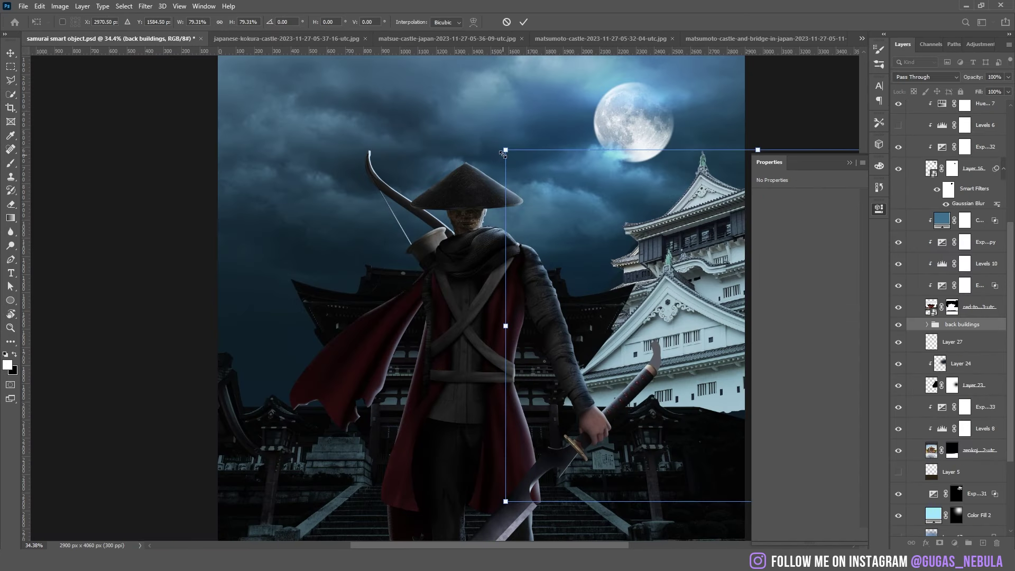
Step: Scale the castle to about 38%, place it left behind the temple roof, and darken its highlights with Levels
drag(505, 151, 634, 241)
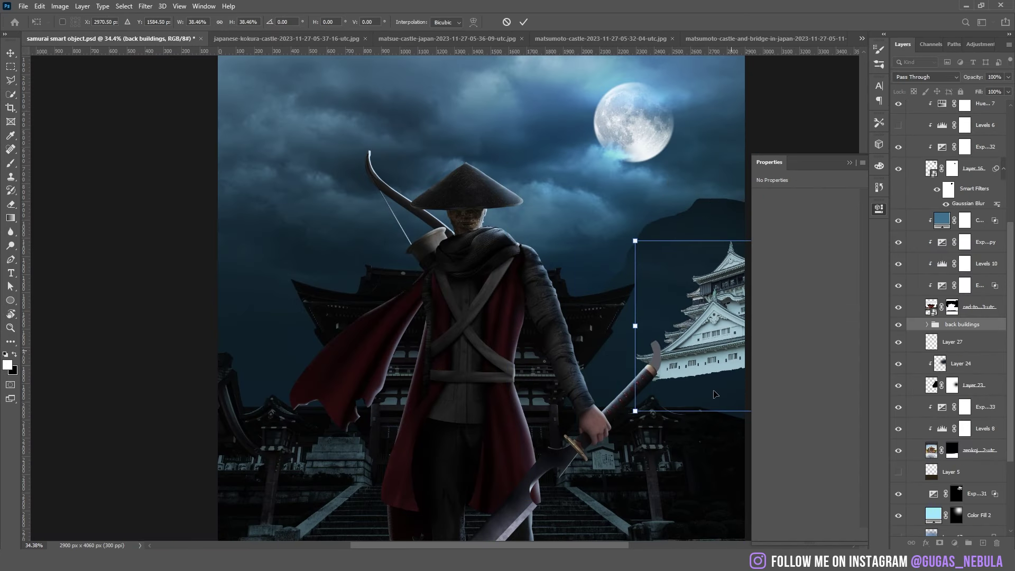
drag(714, 394, 673, 398)
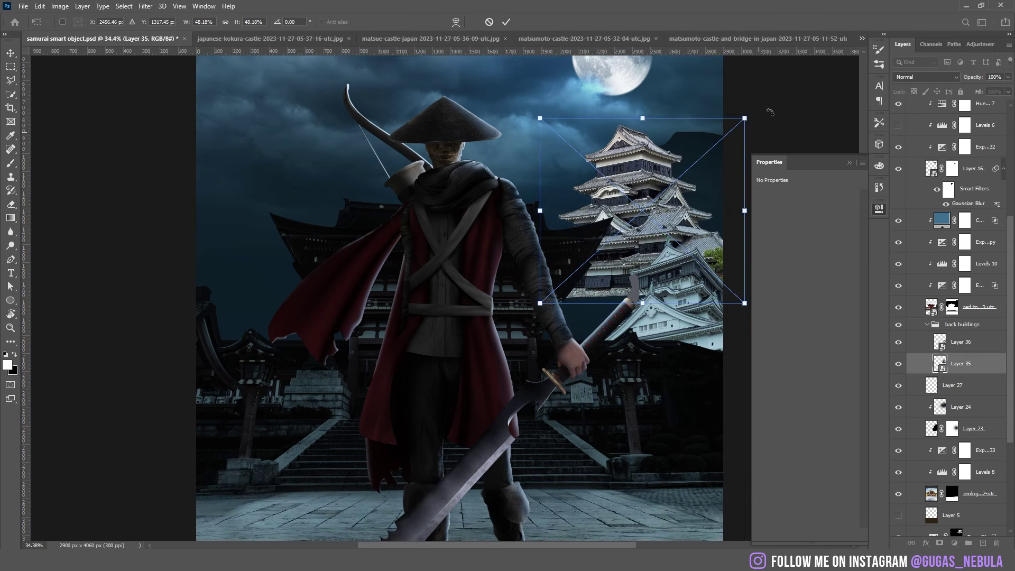
drag(771, 109, 771, 113)
drag(681, 226, 249, 264)
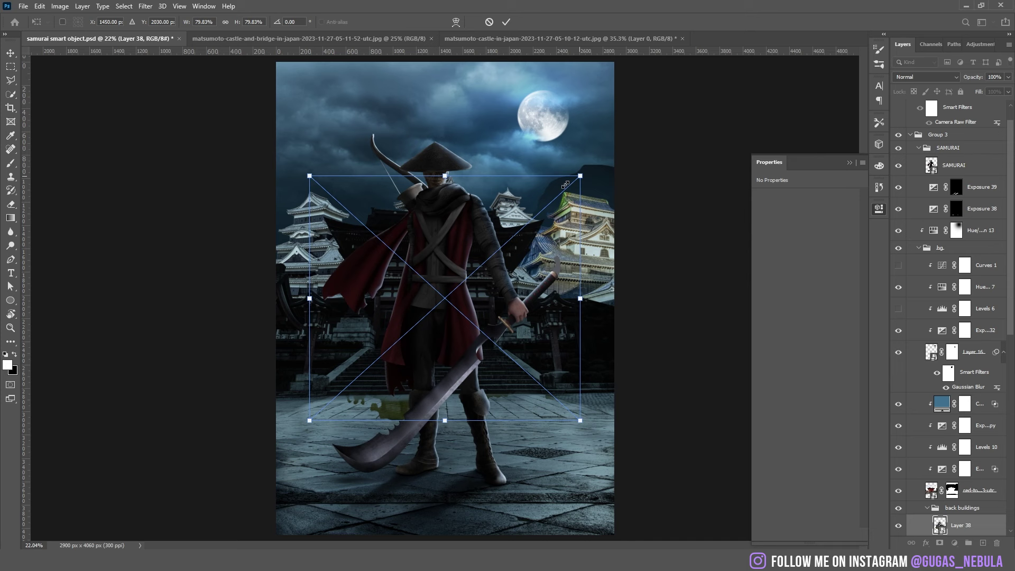
drag(595, 175, 545, 220)
drag(442, 315, 438, 224)
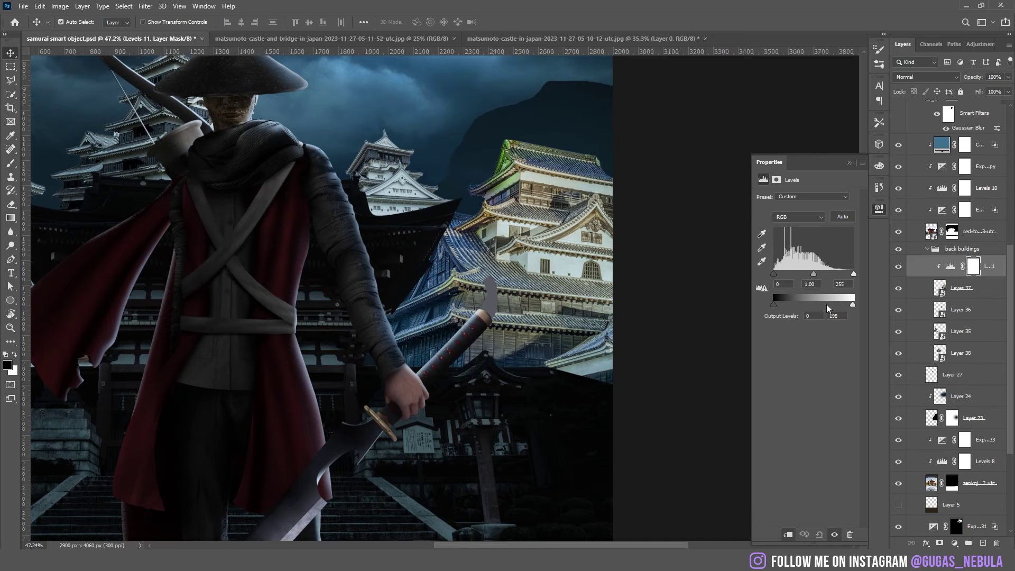
drag(826, 303, 798, 307)
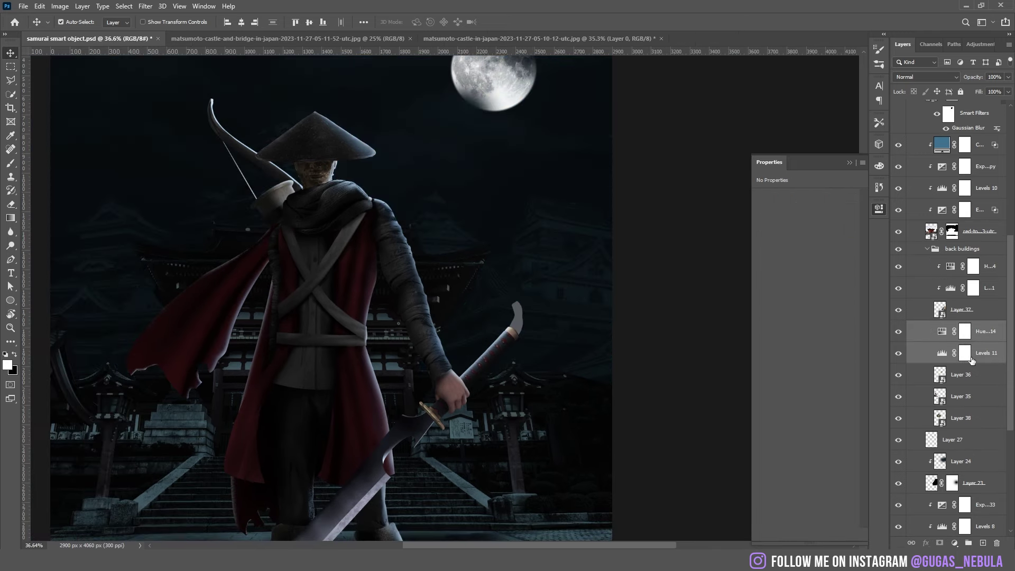
Step: Clip Levels 11 and Hue/Saturation 14 to the castle layer and set the brush to about 1036 px
alt+click(974, 362)
alt+click(988, 340)
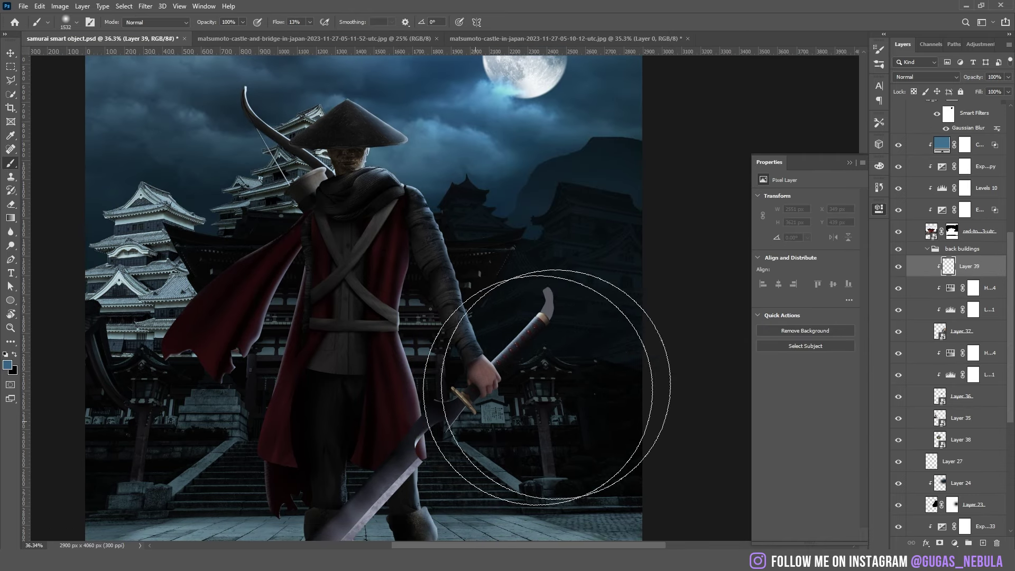
drag(618, 328, 555, 332)
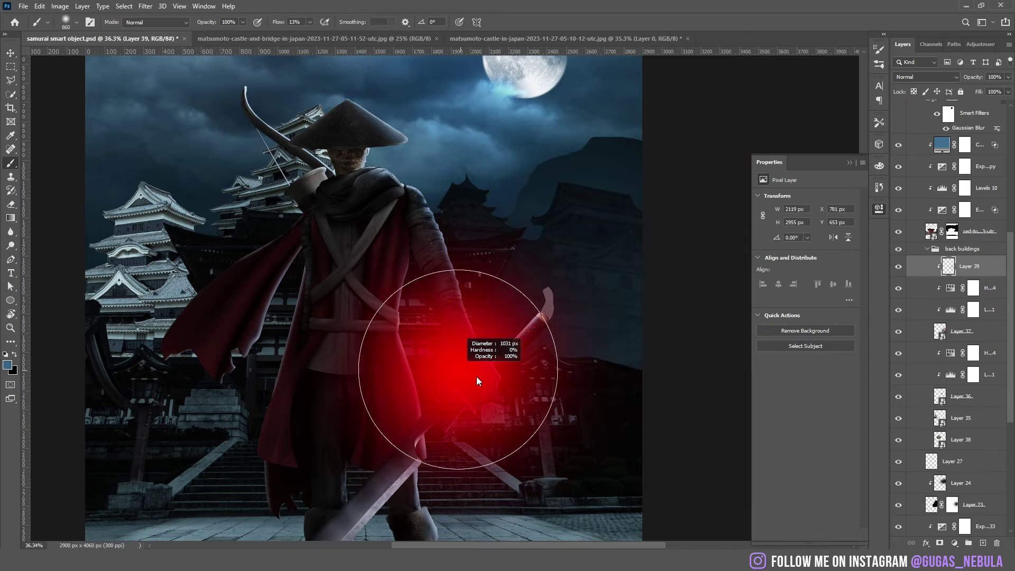
drag(479, 384, 481, 384)
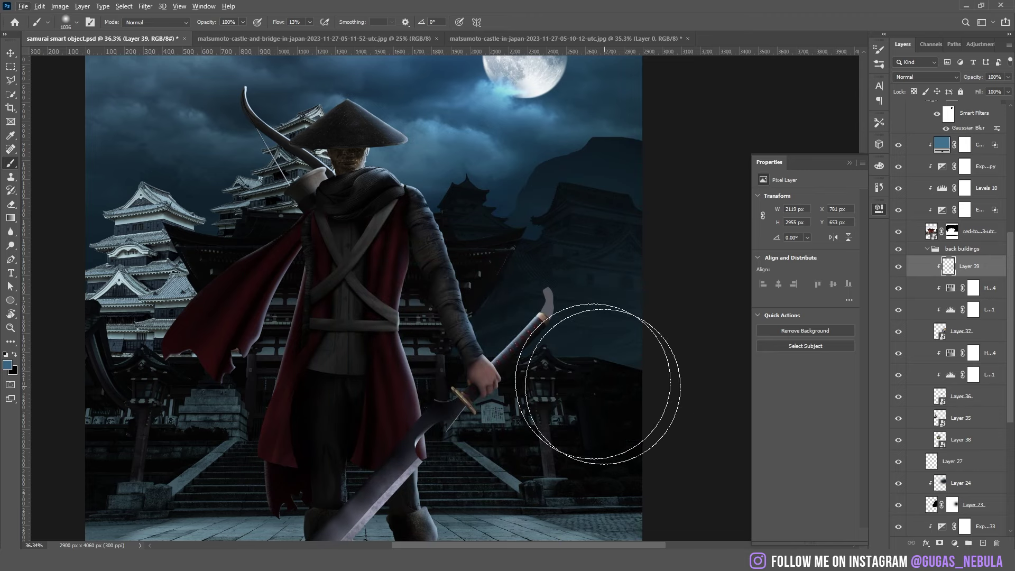
ctrl+click(491, 230)
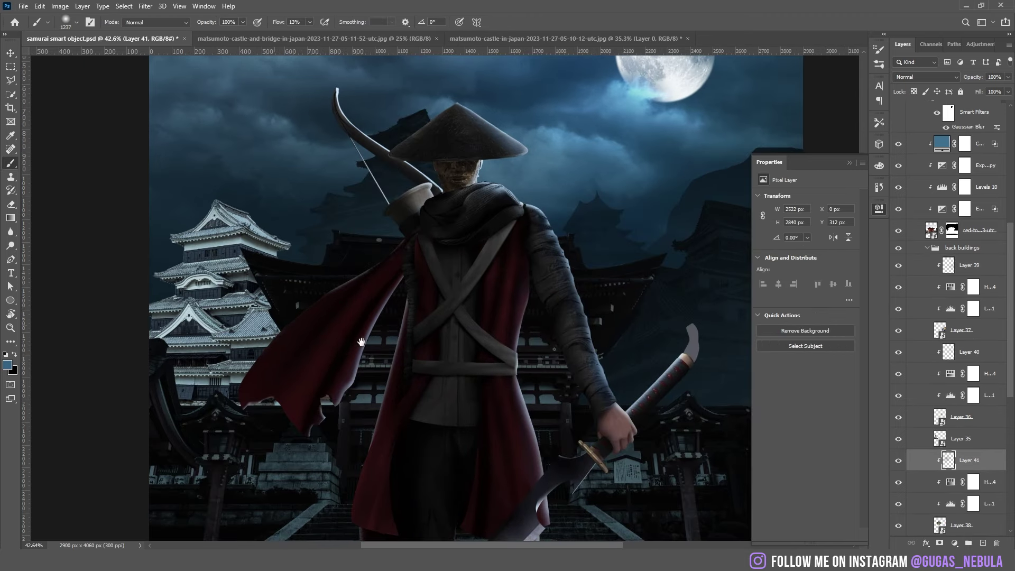
Step: Paint pale moonlit rim light along the castle roof edges
drag(365, 342, 460, 358)
key(v)
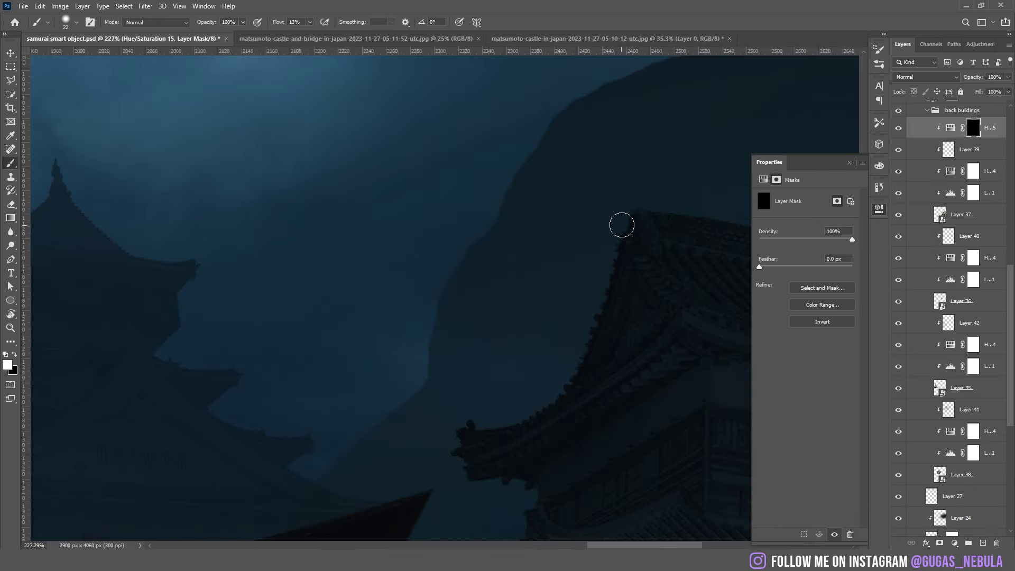
mouse_move(621, 224)
mouse_down()
mouse_move(591, 331)
mouse_move(571, 378)
mouse_move(542, 408)
mouse_up()
drag(482, 427, 483, 433)
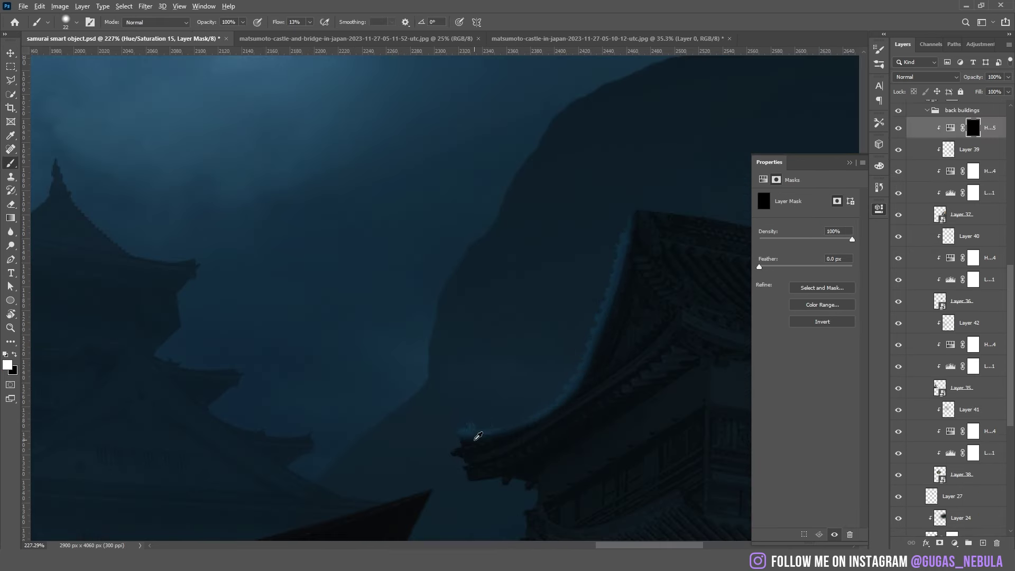
scroll(477, 450, up, 2)
scroll(446, 525, down, 3)
scroll(521, 380, up, 2)
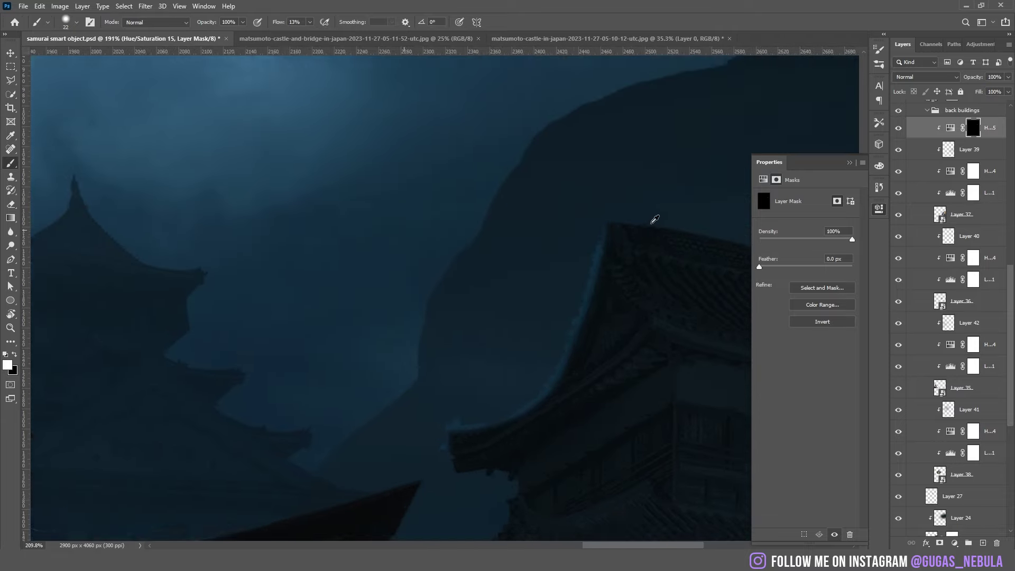
scroll(647, 216, up, 1)
scroll(589, 218, up, 2)
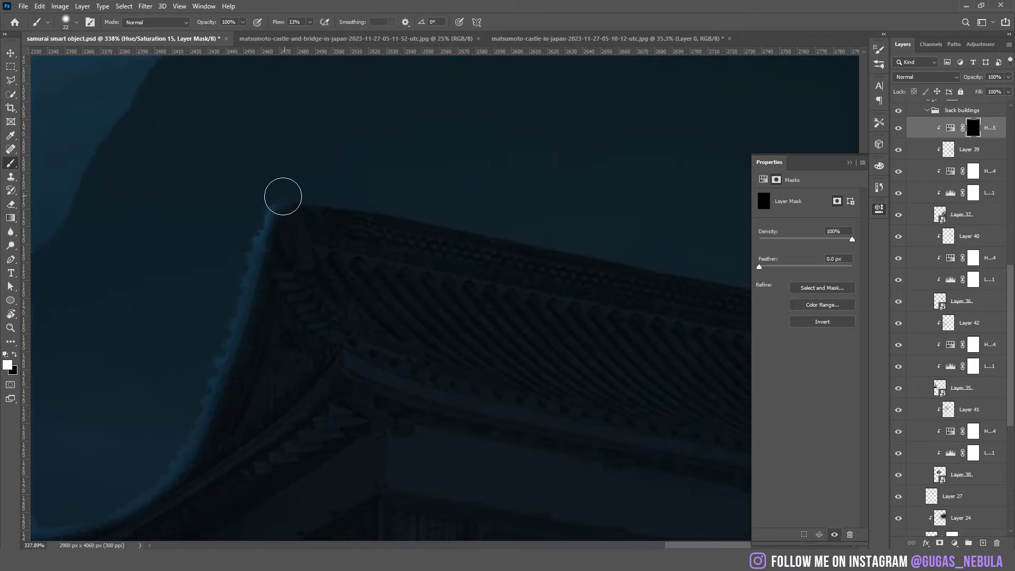
scroll(529, 227, down, 2)
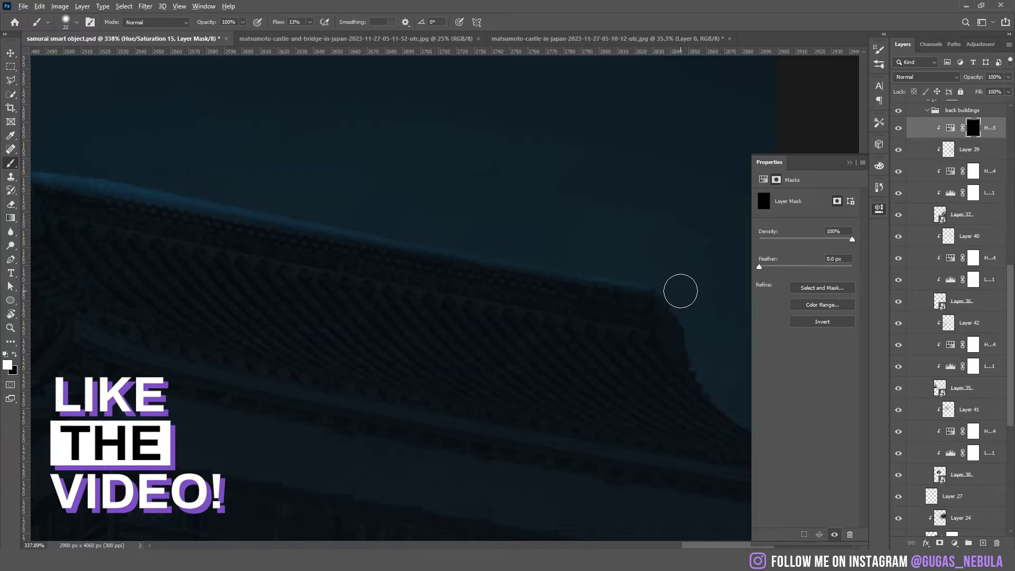
scroll(660, 277, down, 3)
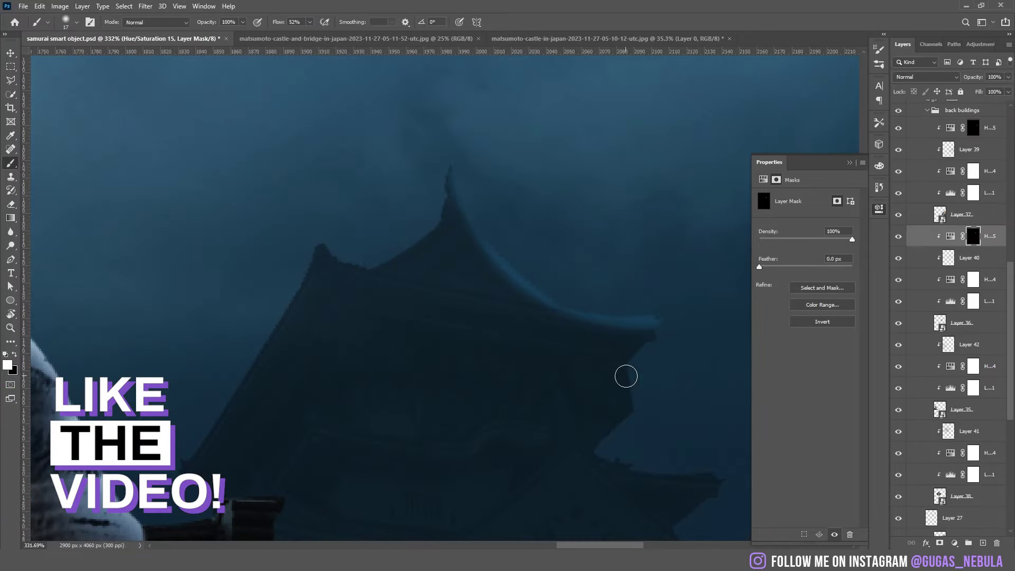
scroll(625, 374, down, 3)
scroll(471, 227, up, 4)
scroll(441, 264, down, 2)
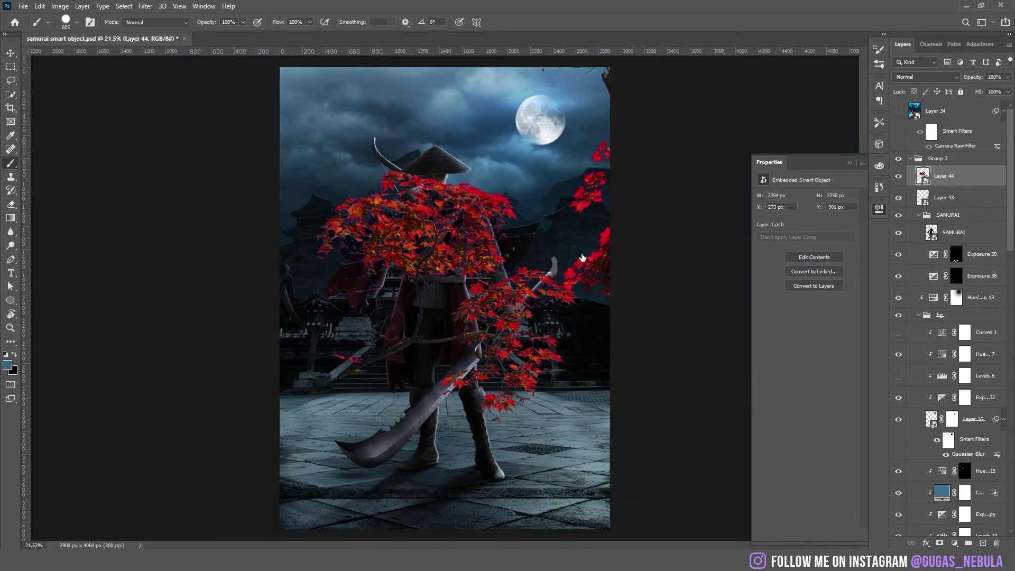
Step: Scale the maple tree layer to 79.72%, move it to the top-left corner, and dim it with Levels
key(ctrl+t)
drag(584, 171, 521, 215)
drag(354, 212, 276, 106)
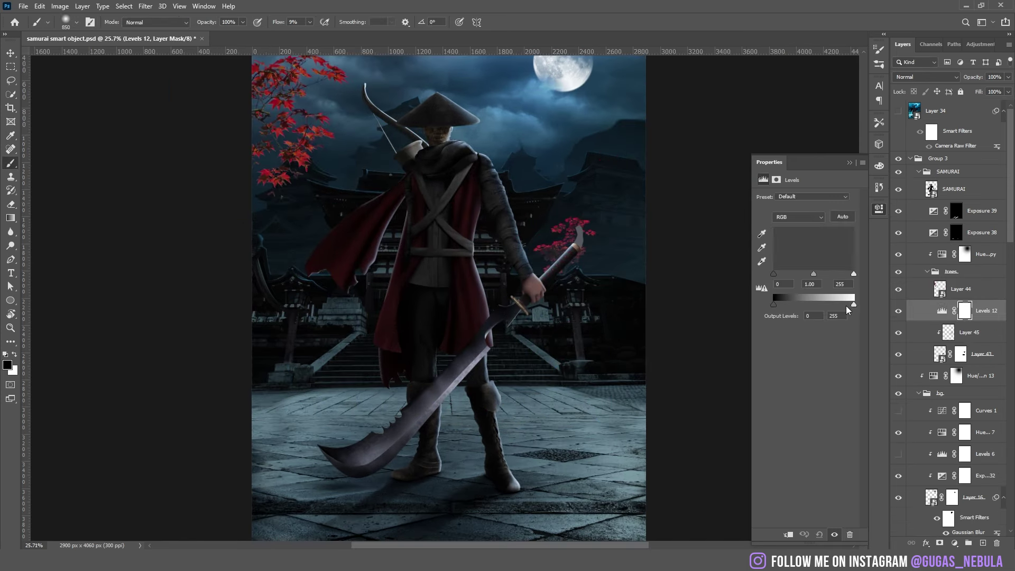
drag(846, 306, 773, 306)
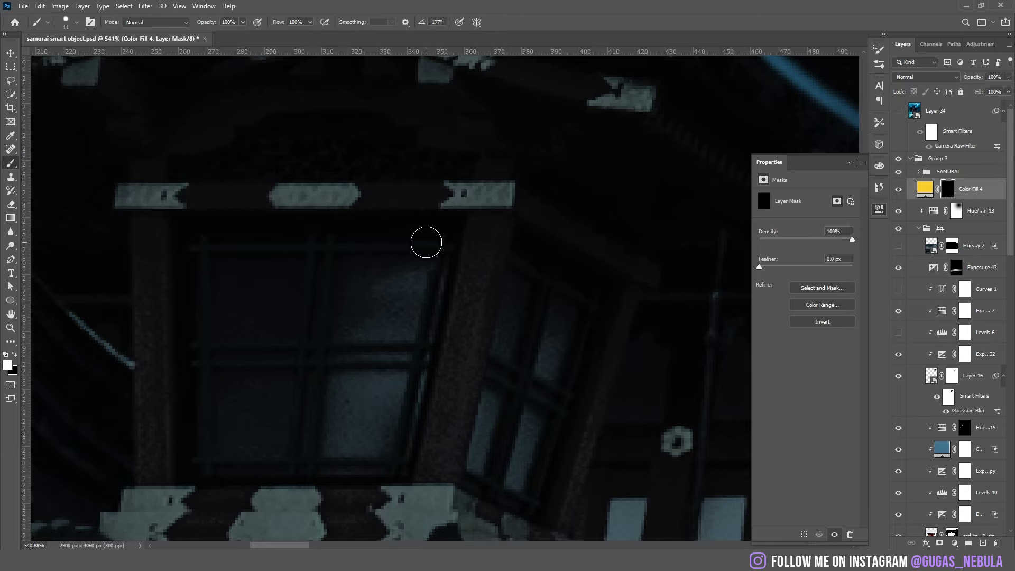
Step: Paint yellow glow into the lantern window, across its top, left side and bottom edge
click(449, 237)
shift+click(197, 238)
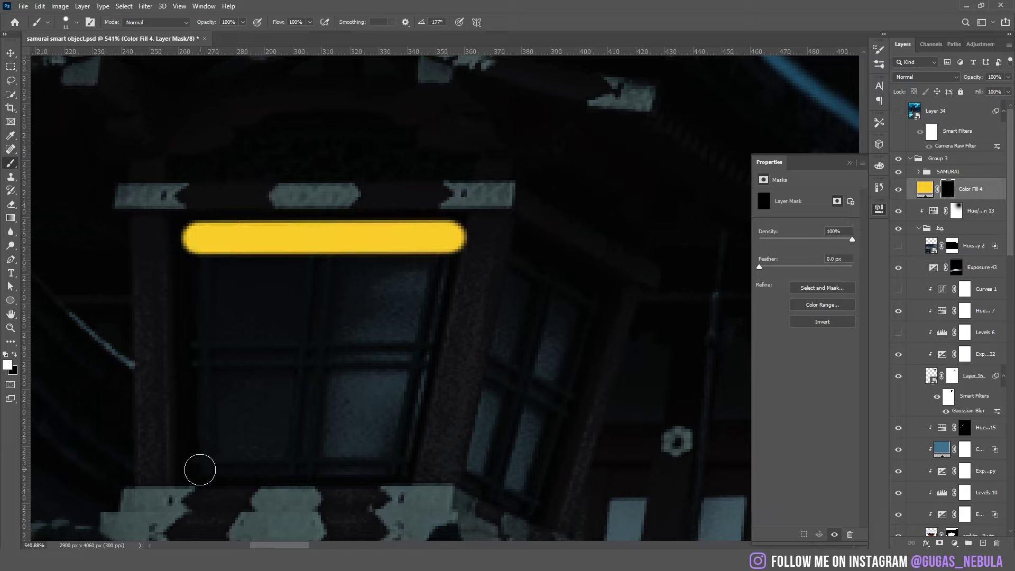
shift+click(200, 469)
shift+click(396, 468)
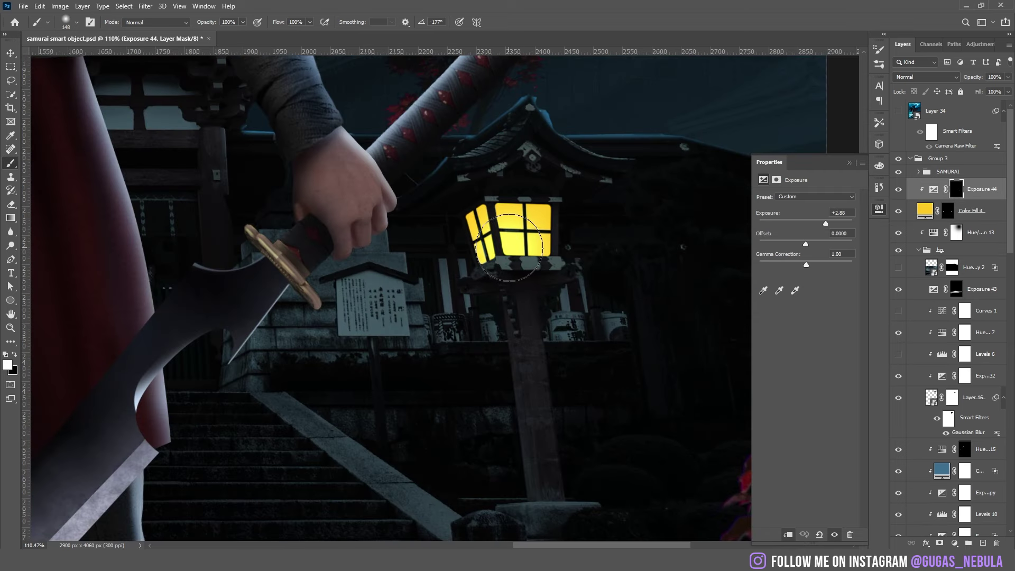
Step: Paint white on the orange Color Fill 5 mask to light the left eave and stair railing
alt+right_click(509, 247)
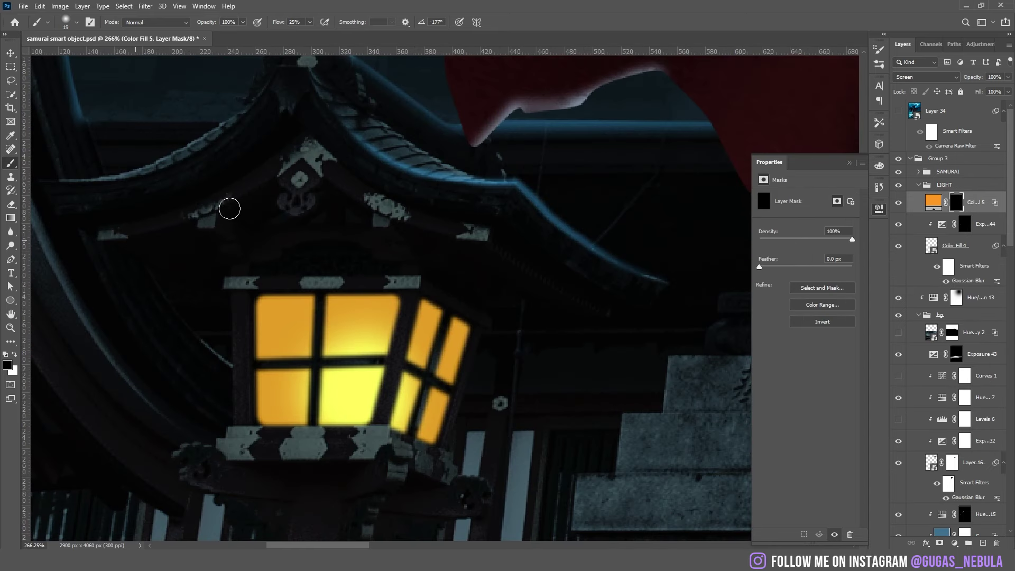
alt+right_click(235, 206)
key(x)
drag(208, 220, 297, 177)
alt+right_click(296, 190)
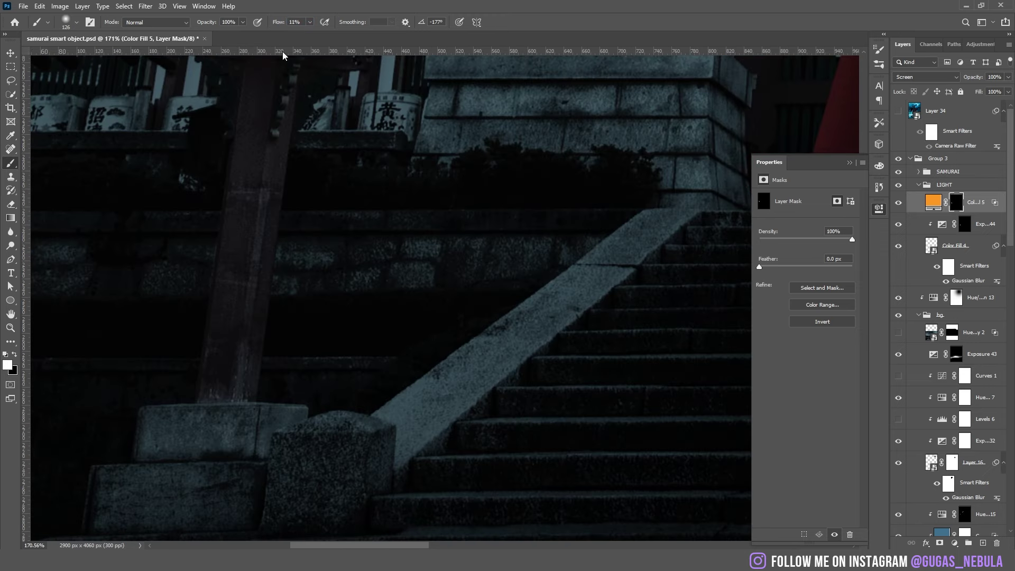
mouse_move(475, 365)
mouse_down()
mouse_move(411, 433)
mouse_move(656, 232)
mouse_up()
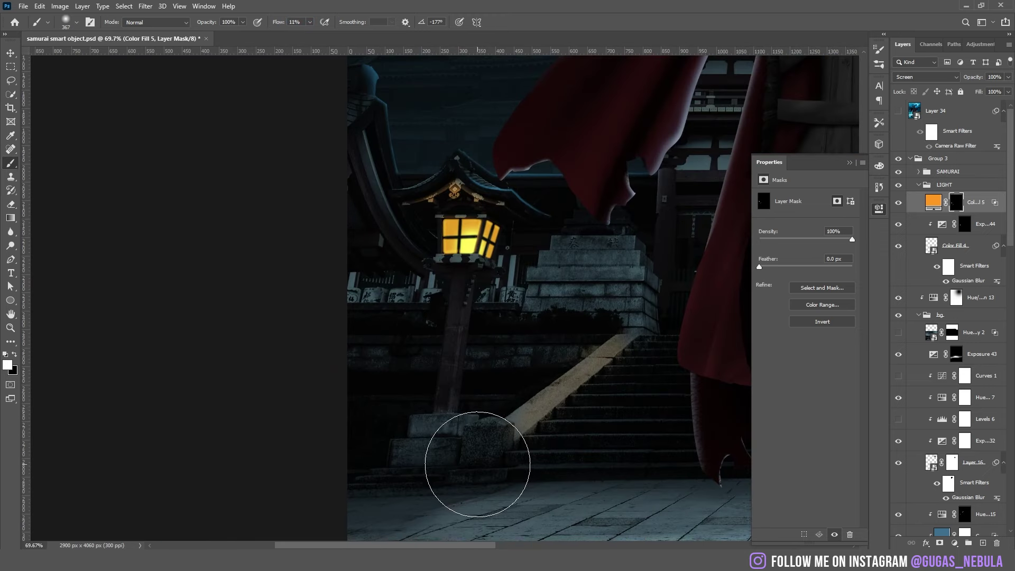
Step: Light the roof ornaments above the lantern orange with a 97 px brush, then flip the scene copy vertically
scroll(418, 460, down, 3)
drag(466, 453, 506, 459)
mouse_move(522, 423)
mouse_down()
mouse_move(505, 445)
mouse_move(543, 465)
mouse_move(578, 291)
mouse_move(560, 318)
mouse_up()
scroll(588, 288, up, 10)
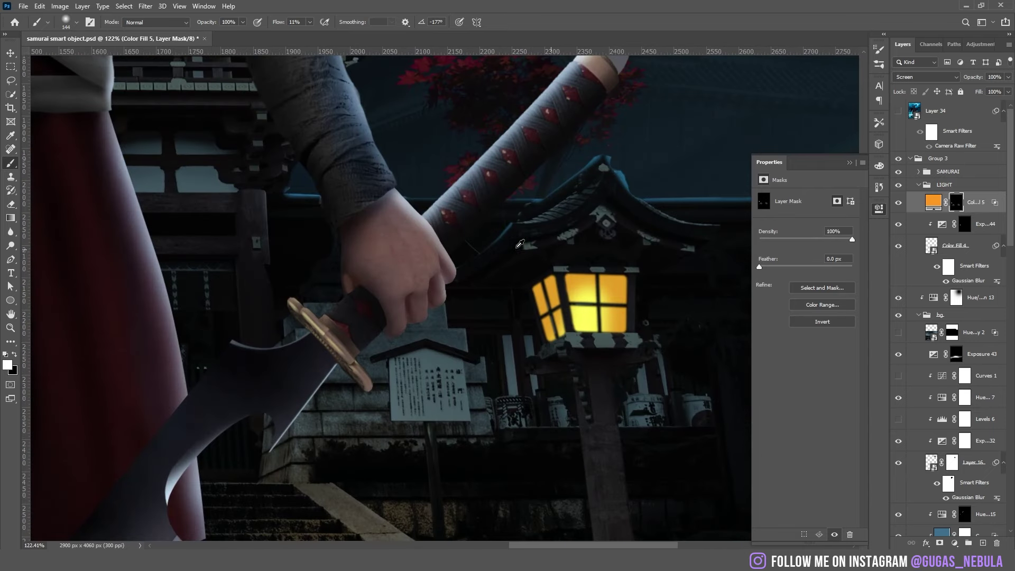
scroll(520, 244, up, 3)
drag(476, 245, 444, 294)
mouse_move(565, 248)
mouse_down()
mouse_move(639, 220)
mouse_move(735, 251)
mouse_up()
scroll(735, 252, down, 5)
drag(509, 199, 472, 190)
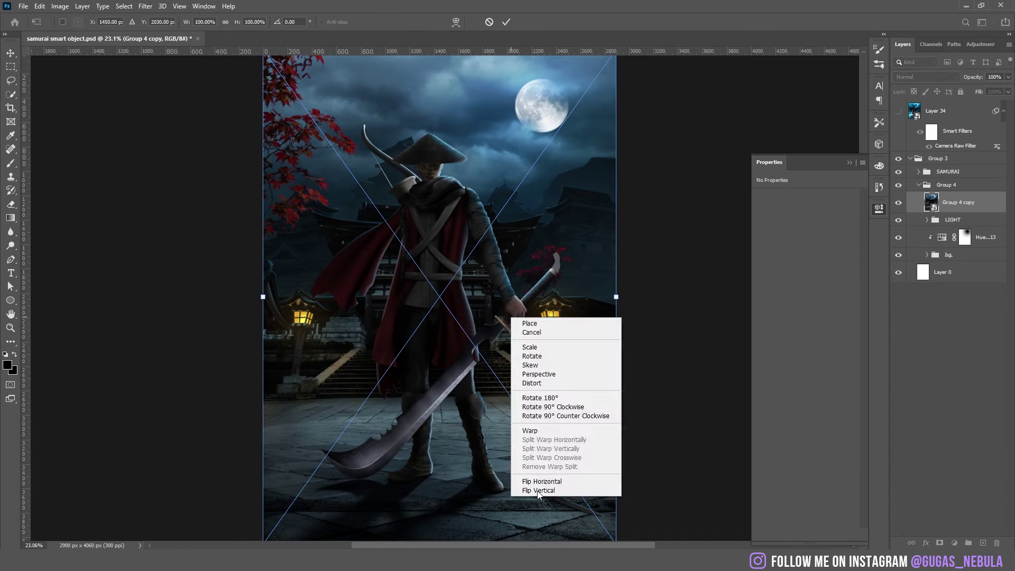
click(538, 490)
Step: Move the flipped copy down as a reflection, mask the right floor band, and blend it over brighter pavement
drag(537, 248, 537, 443)
click(507, 22)
key(b)
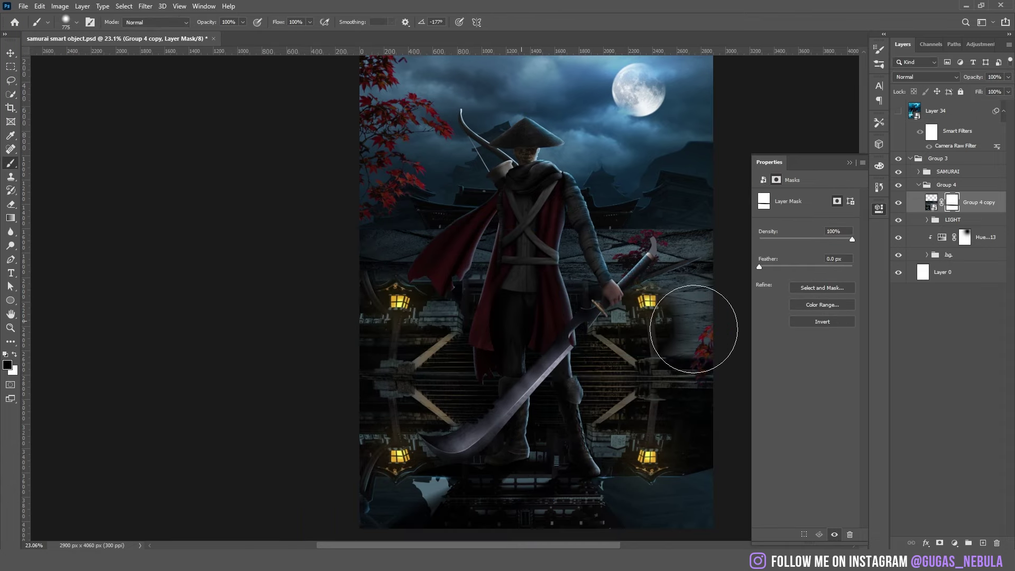
mouse_move(693, 328)
mouse_down()
mouse_move(720, 249)
mouse_move(655, 249)
mouse_up()
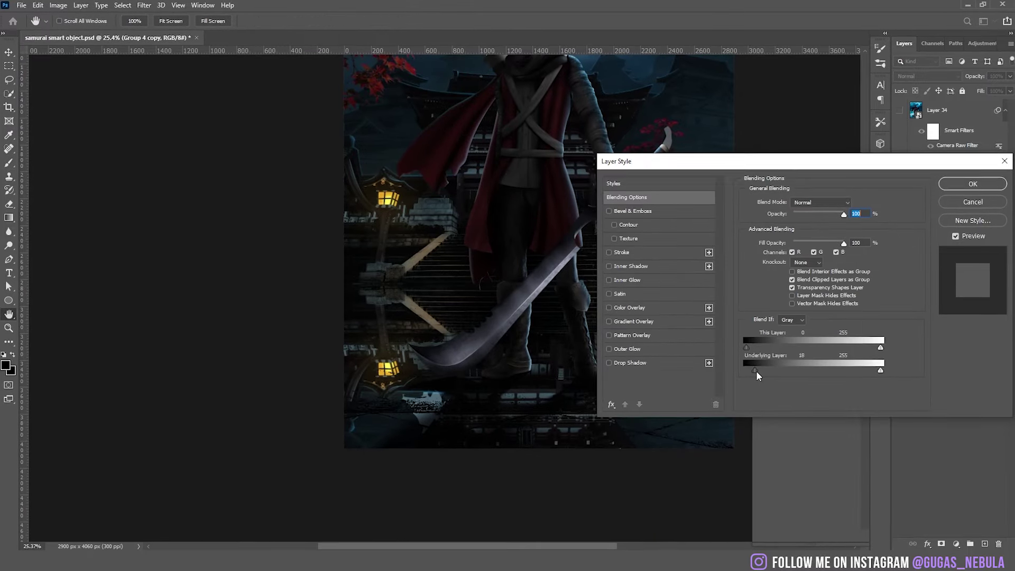
mouse_move(756, 370)
mouse_down()
mouse_move(796, 376)
mouse_move(787, 379)
mouse_up()
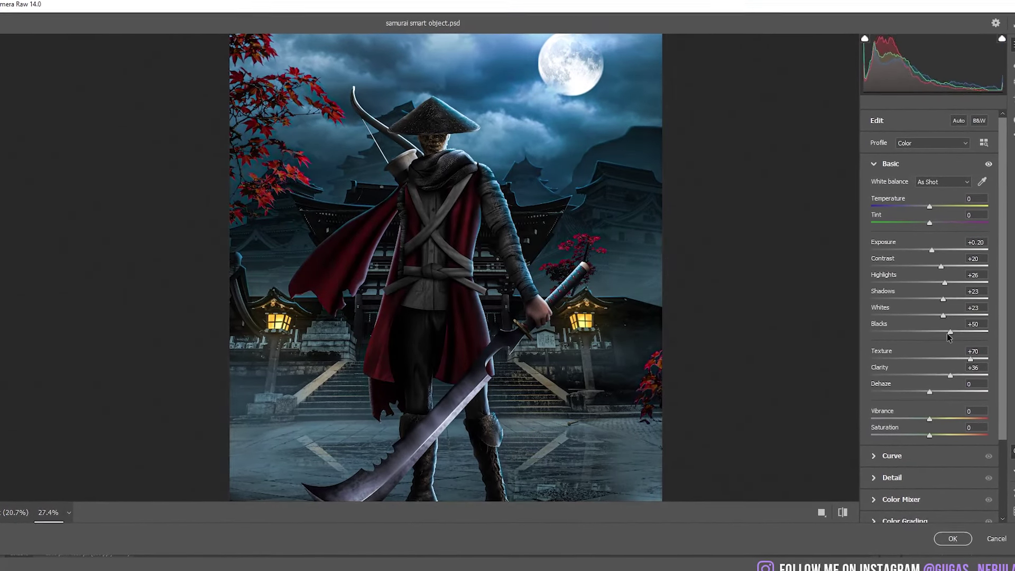
Step: In Camera Raw, set Blacks to -15, Vibrance to +12 and warm the Temperature slightly
drag(949, 334, 921, 333)
drag(929, 419, 932, 435)
drag(929, 206, 930, 206)
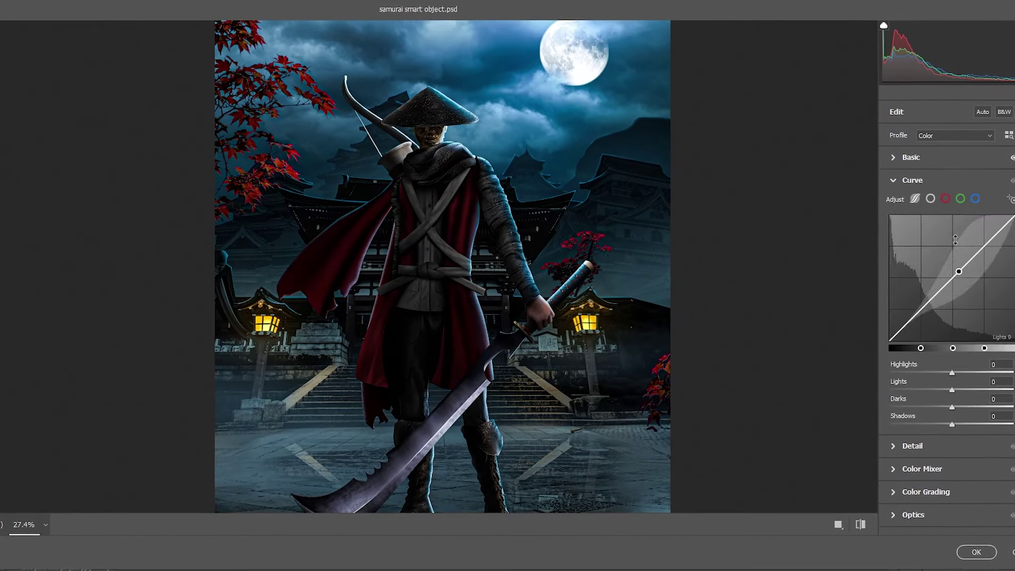